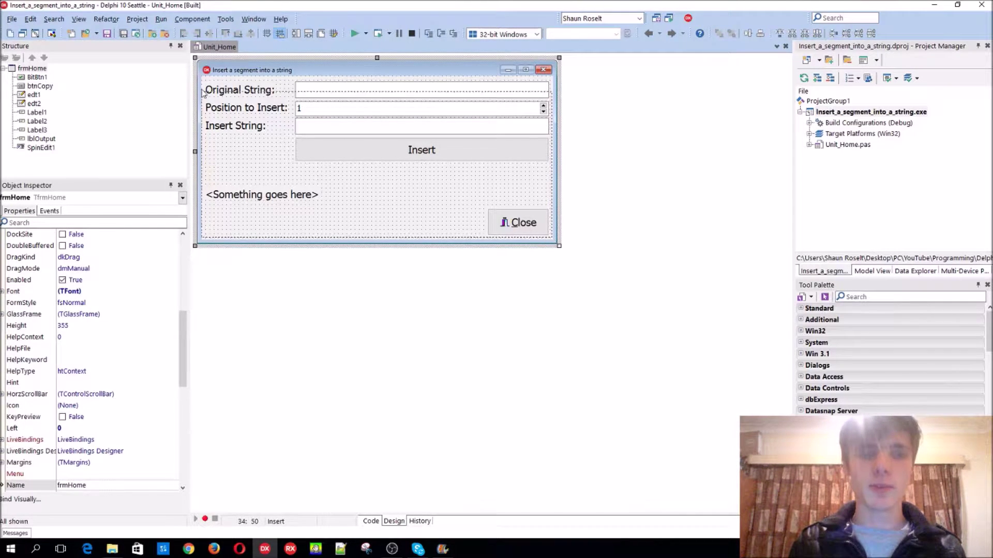
Select the form and its Original String and Insert String labels and boxes.
drag(552, 242, 203, 78)
click(306, 179)
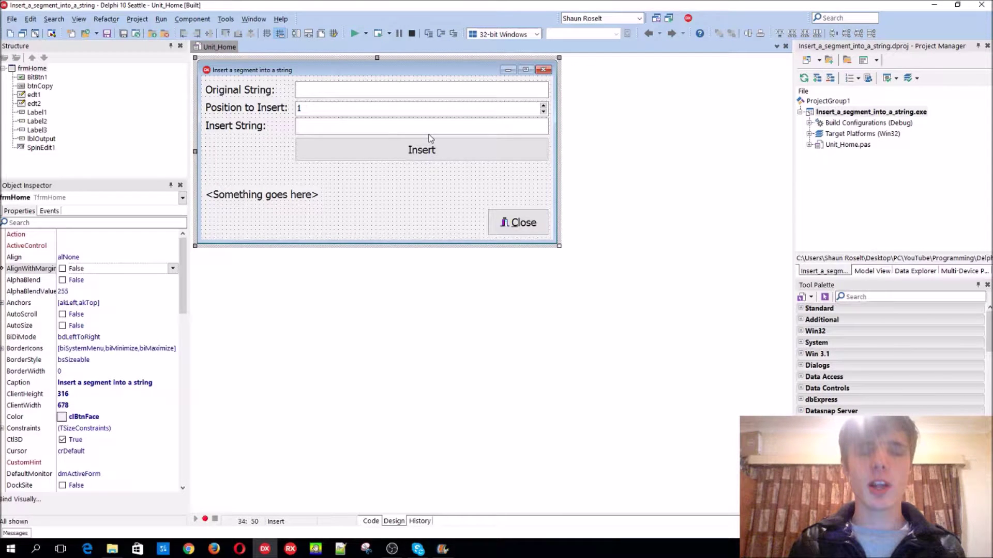
click(319, 90)
drag(247, 82, 435, 93)
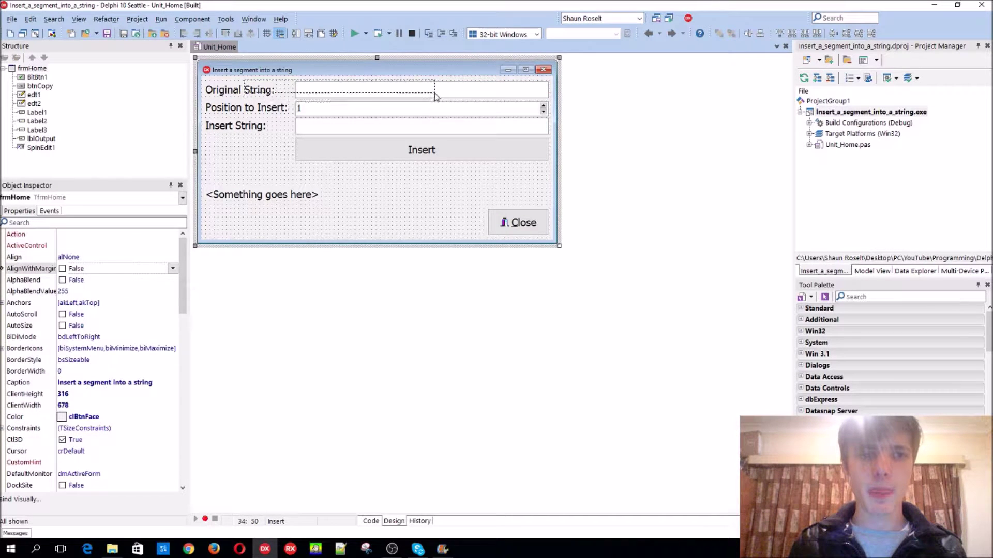
click(235, 101)
mouse_move(264, 125)
mouse_down()
mouse_move(367, 127)
mouse_move(264, 126)
mouse_up()
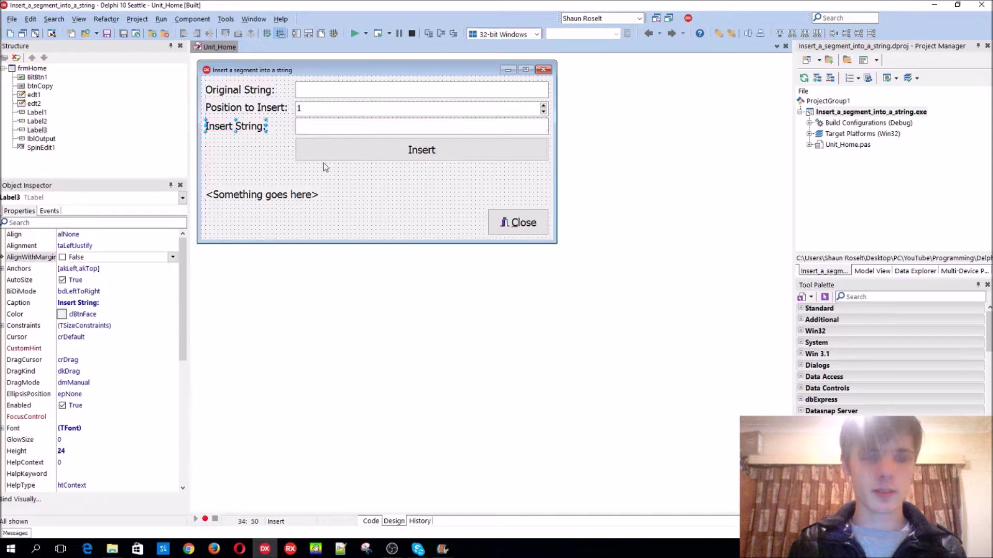
Create btnCopyClick declaring OriginalString, InsertString: String and PositionToInsert: Integer.
double_click(345, 148)
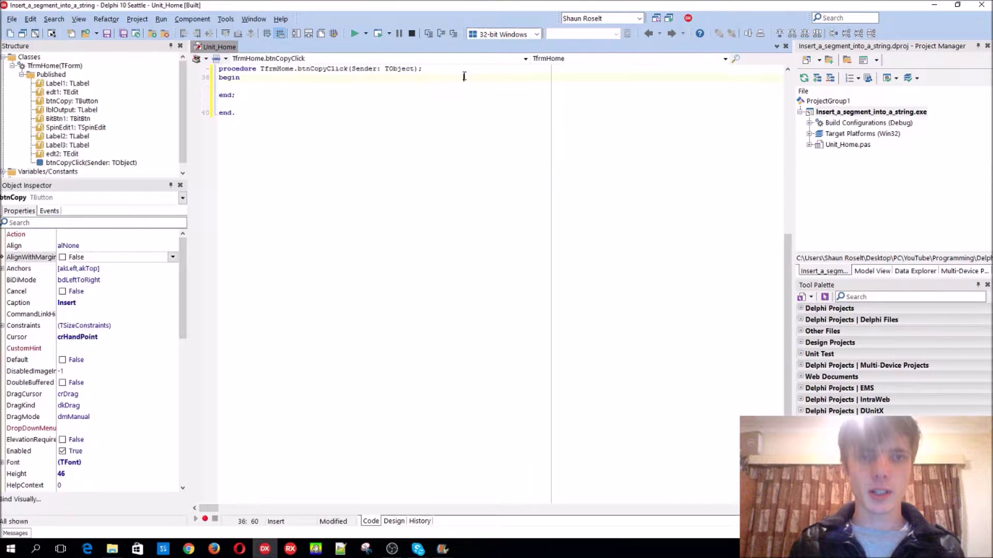
key(Return)
text(var)
key(Return)
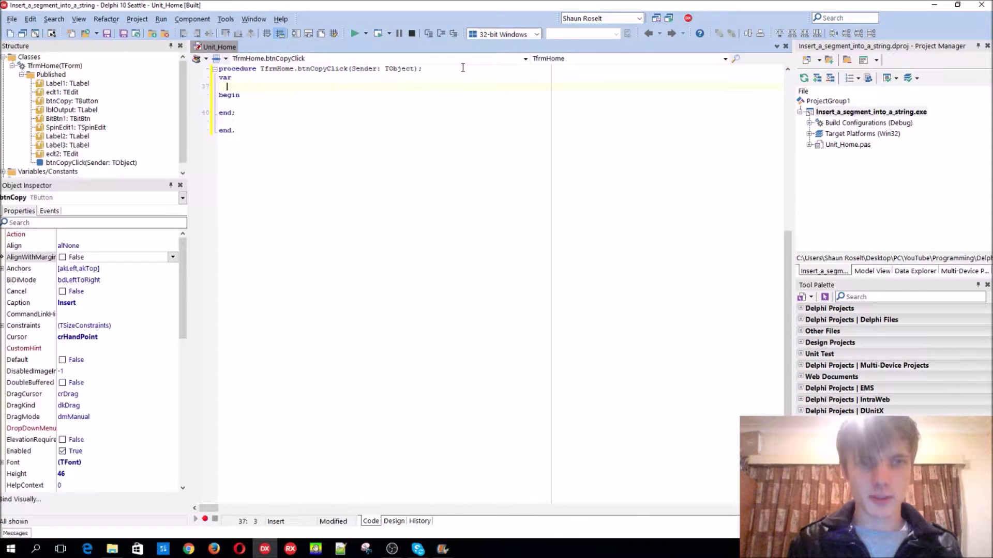
text(Original)
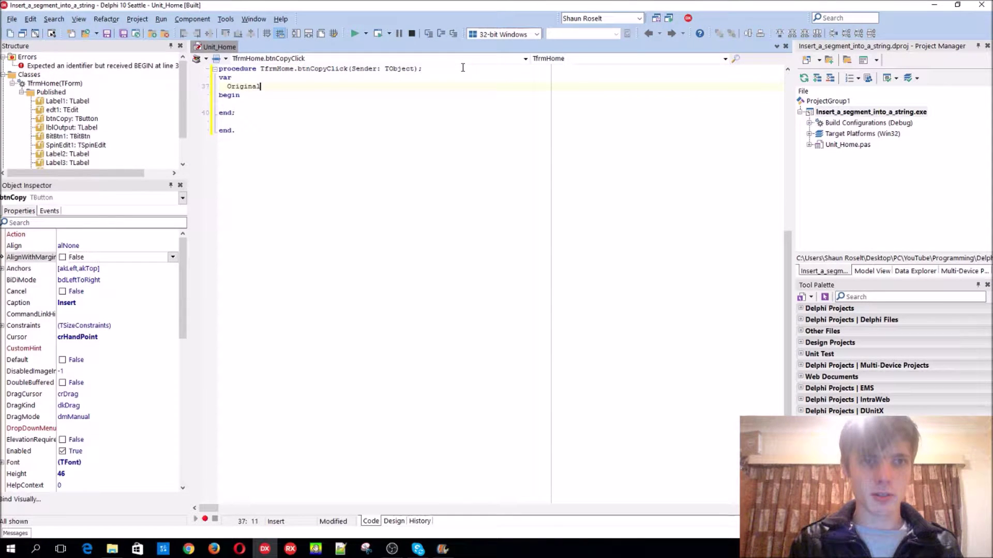
text(String)
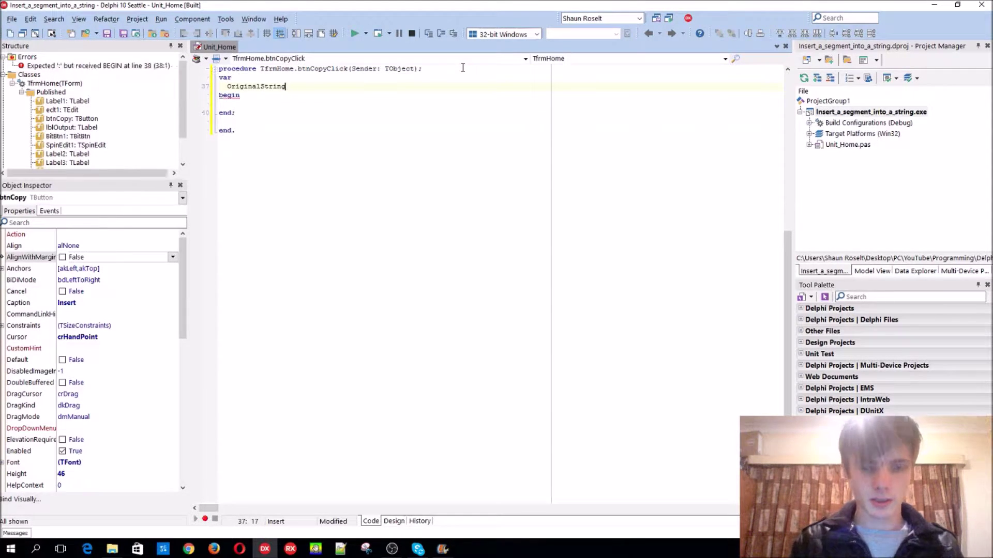
text(, )
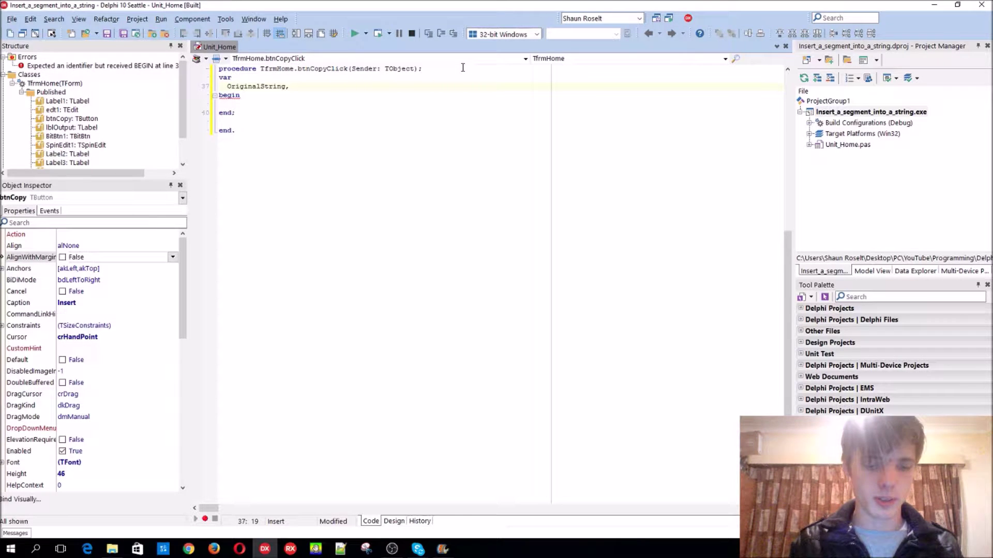
text(Insert)
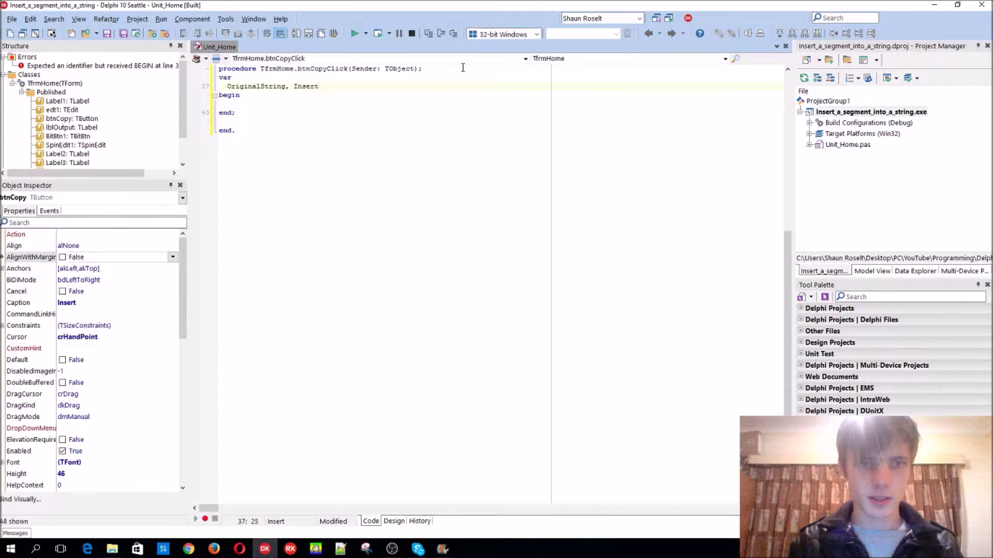
text(String: )
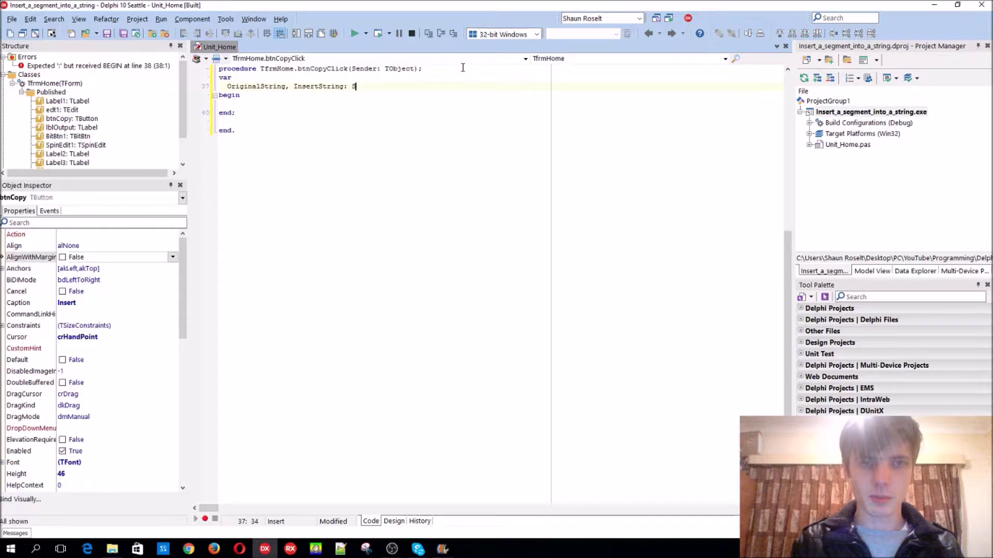
text(String;)
key(Return)
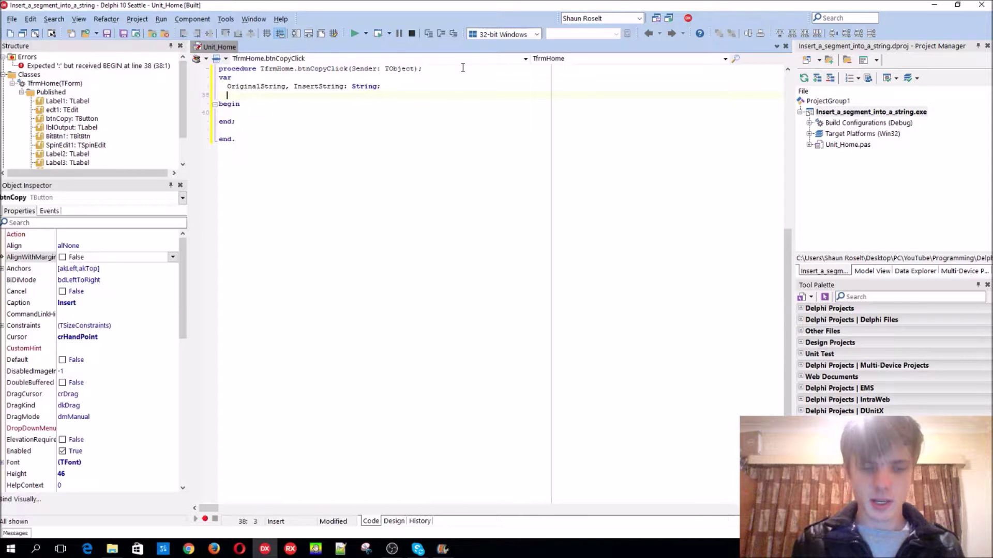
text(E)
text(sition)
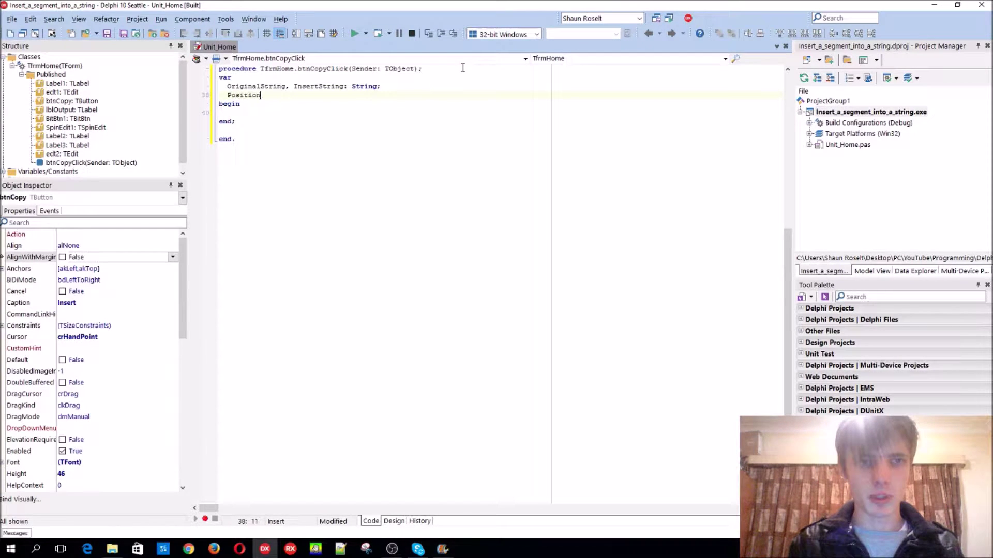
text(Ins)
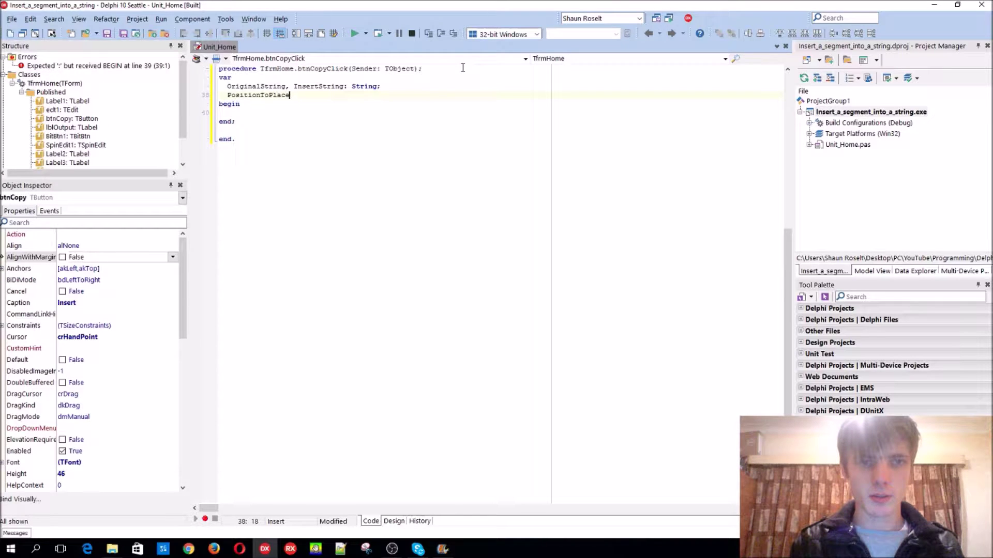
key(BackSpace)
key(BackSpace)
text(In)
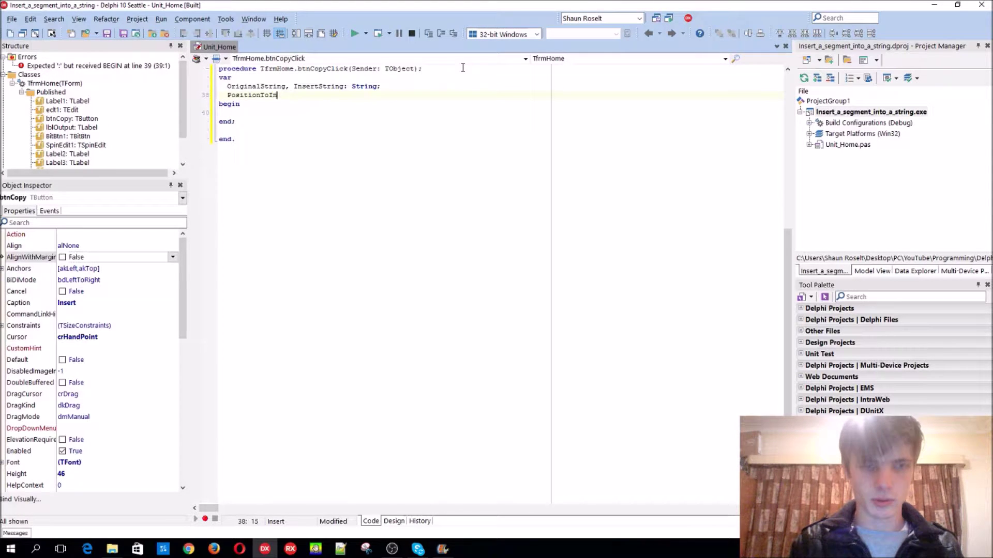
text(sert: Integer;)
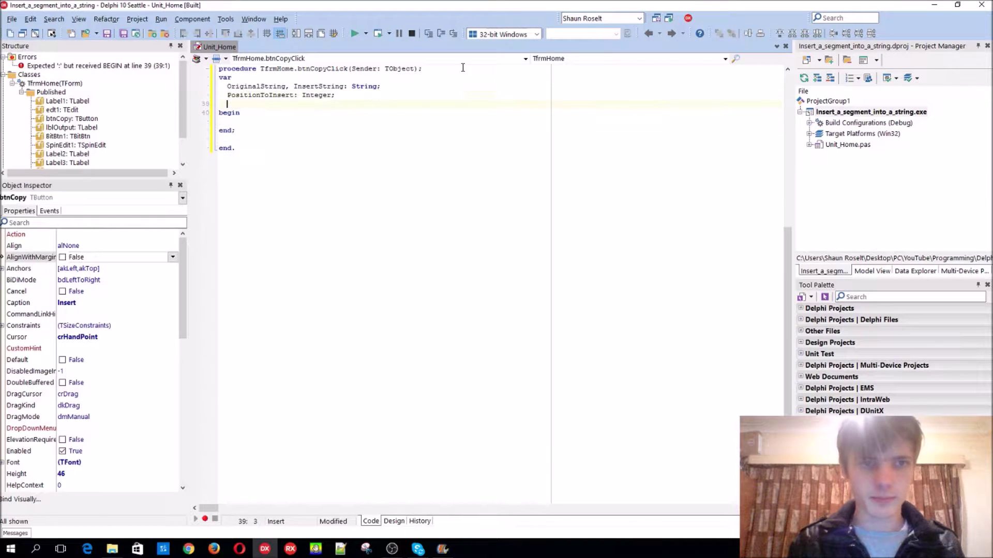
key(Down)
key(Return)
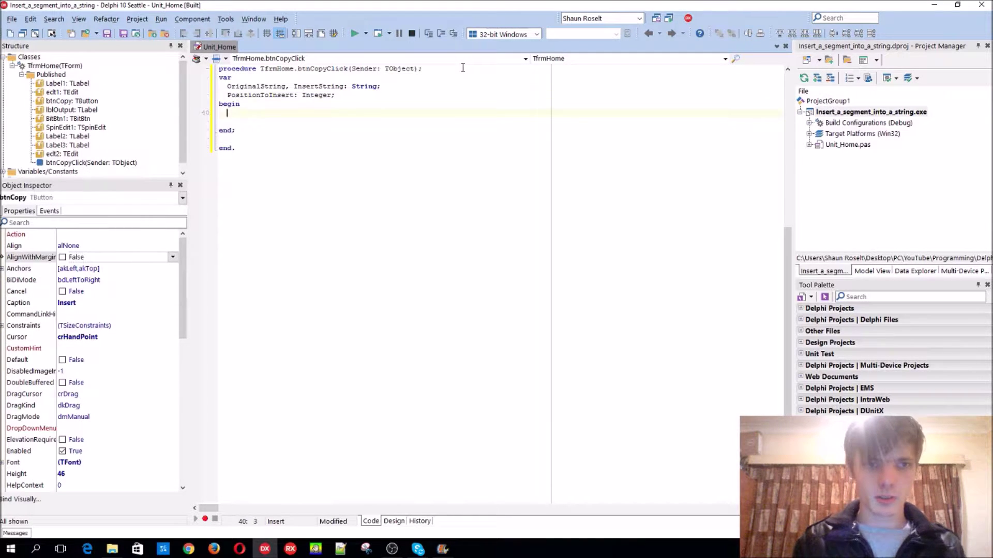
Add OriginalString := edt1.Text; as the first line after begin.
double_click(260, 87)
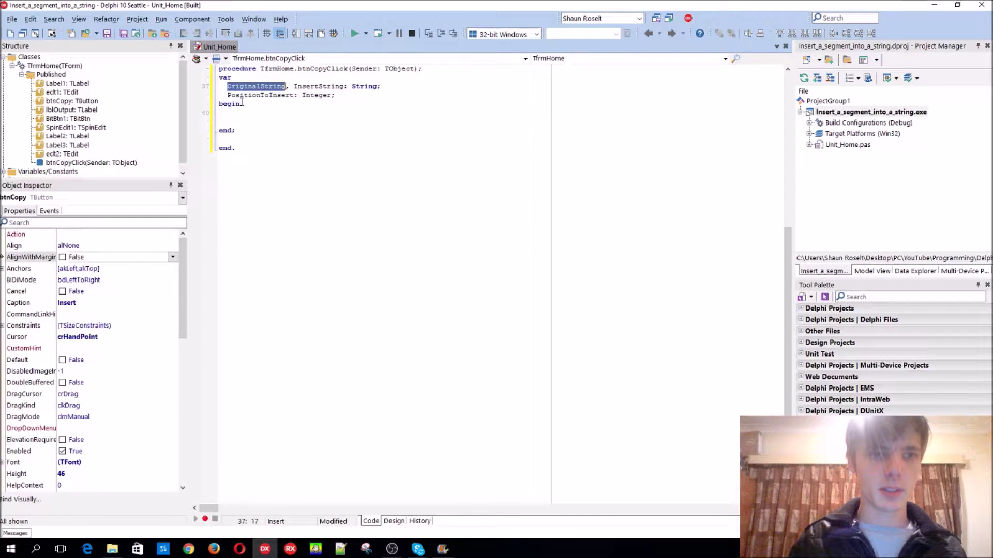
key(ctrl+c)
click(228, 112)
key(ctrl+v)
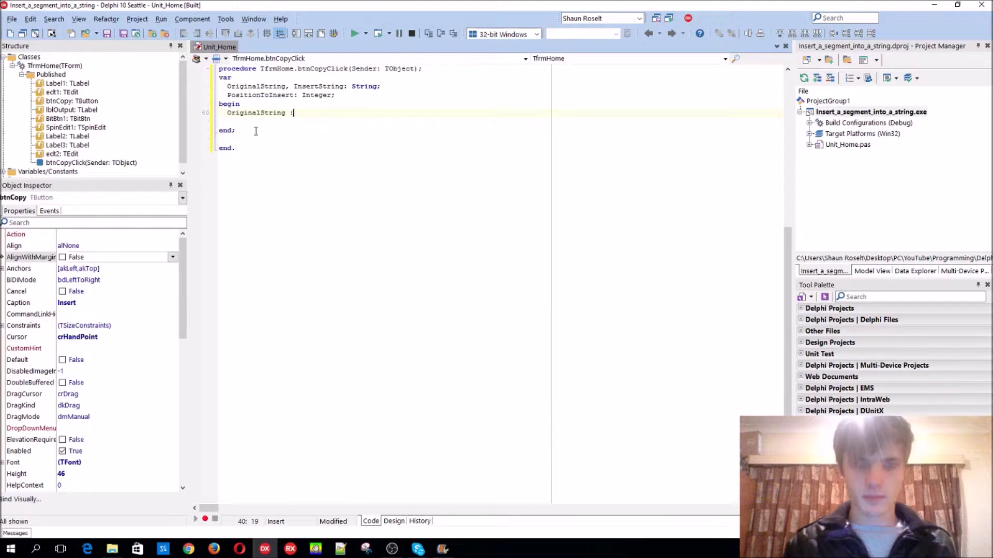
text(:= edt1.)
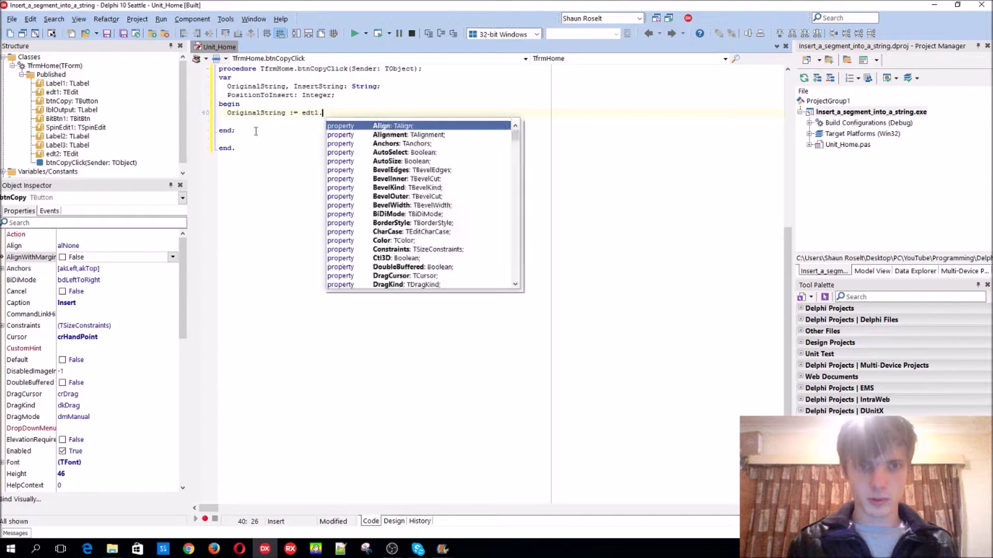
text(Text;)
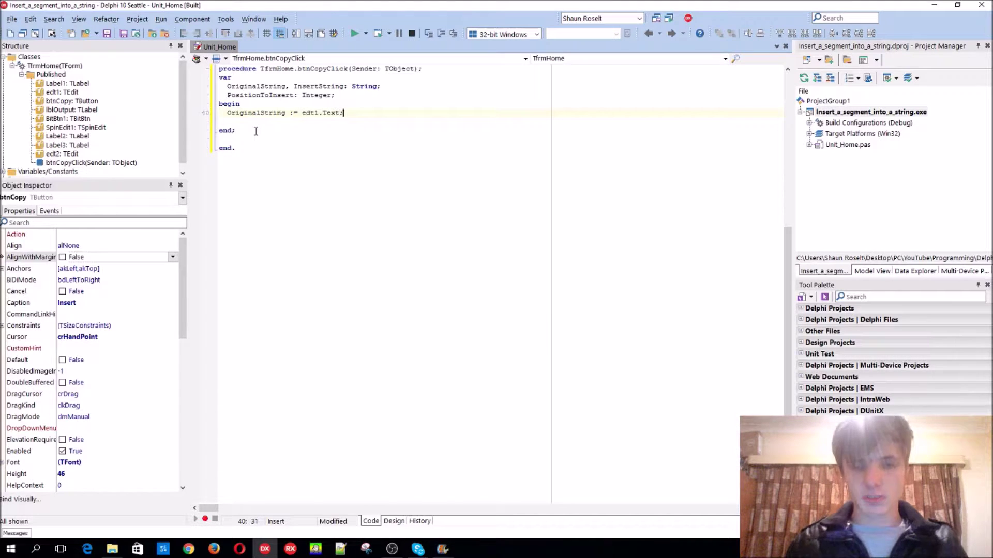
click(306, 114)
key(F12)
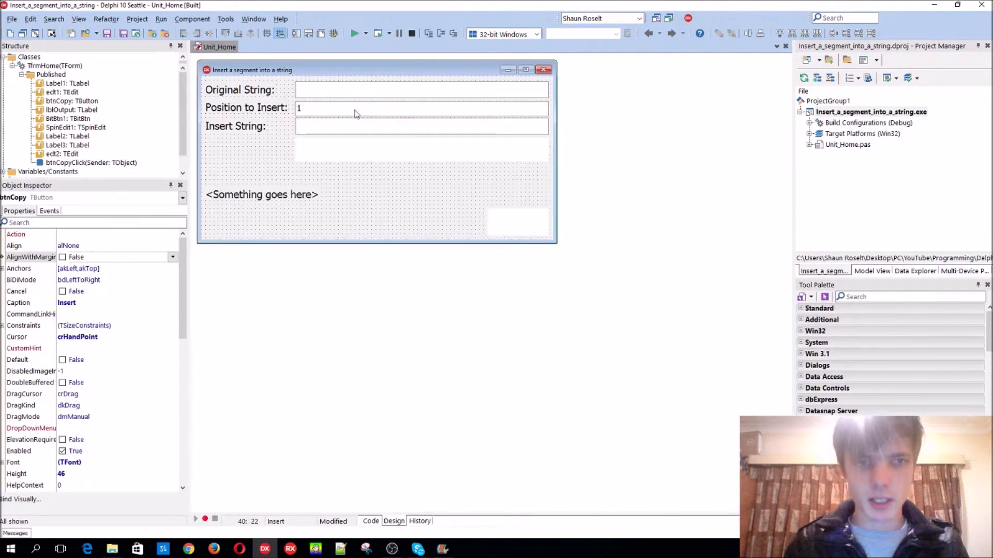
click(333, 91)
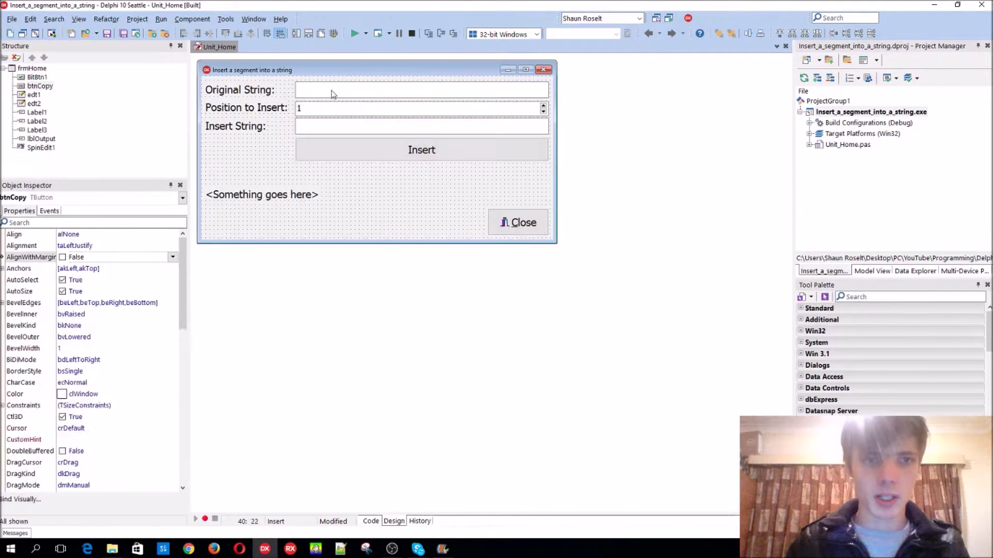
click(237, 87)
click(311, 113)
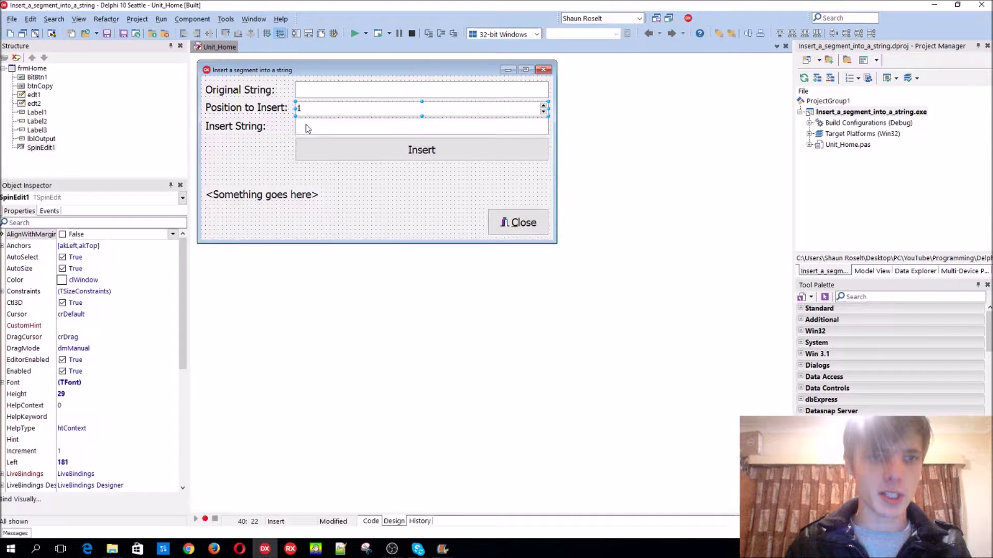
click(307, 129)
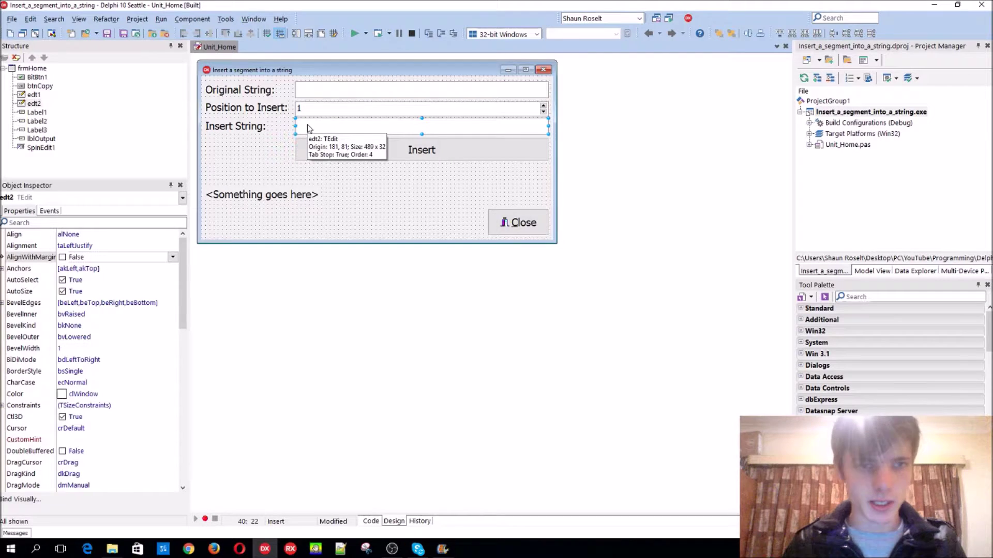
double_click(342, 149)
Duplicate the OriginalString := edt1.Text; line twice below itself.
click(351, 113)
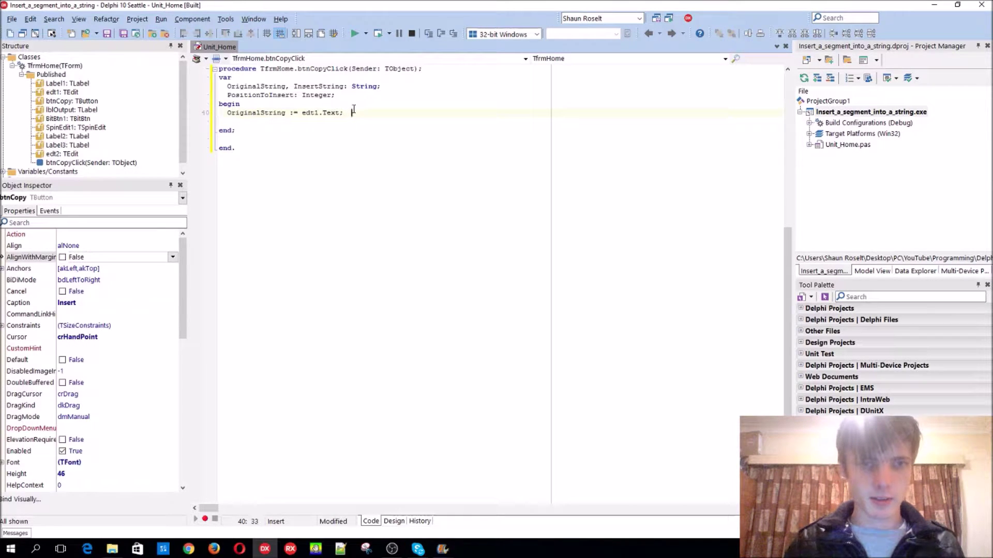
triple_click(352, 113)
key(ctrl+c)
key(End)
key(Return)
key(ctrl+v)
key(Return)
key(ctrl+v)
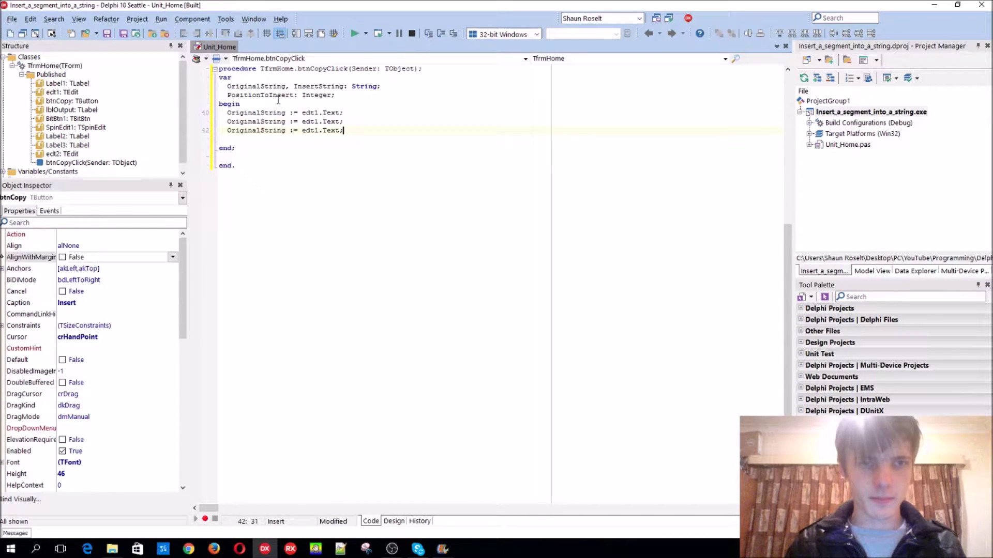
Edit the first copy into InsertString := edt2.Text;.
double_click(303, 87)
key(ctrl+c)
double_click(256, 121)
key(ctrl+v)
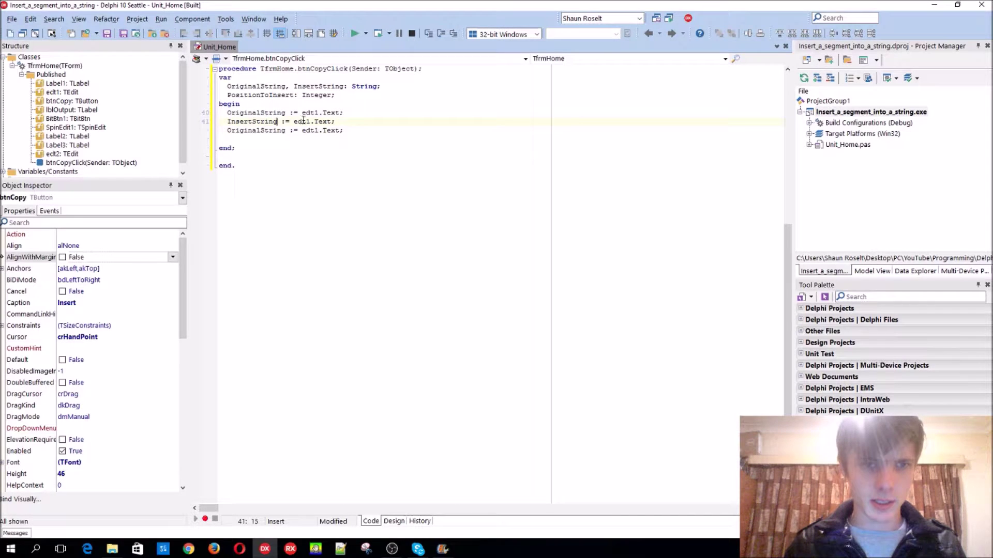
key(BackSpace)
text(2)
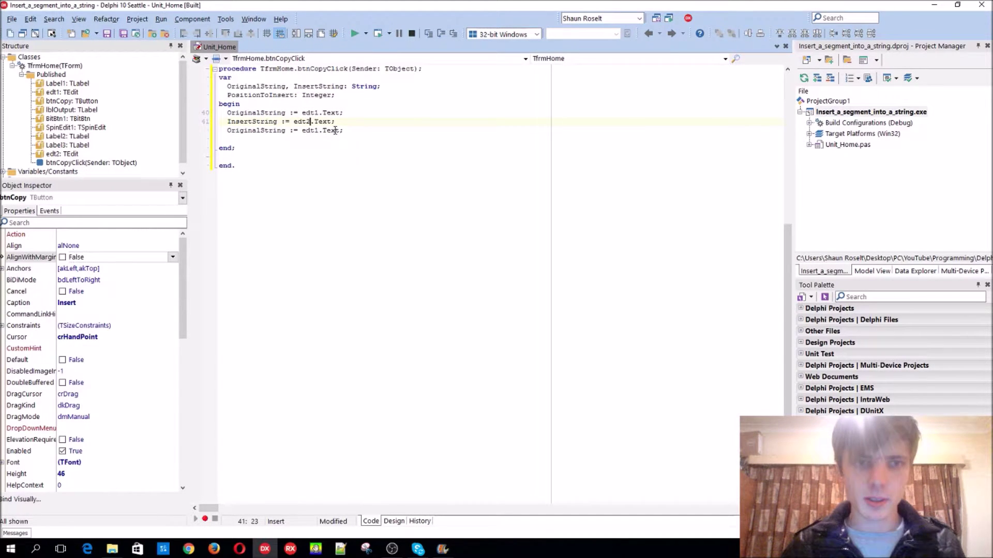
drag(344, 131, 310, 130)
text(ed)
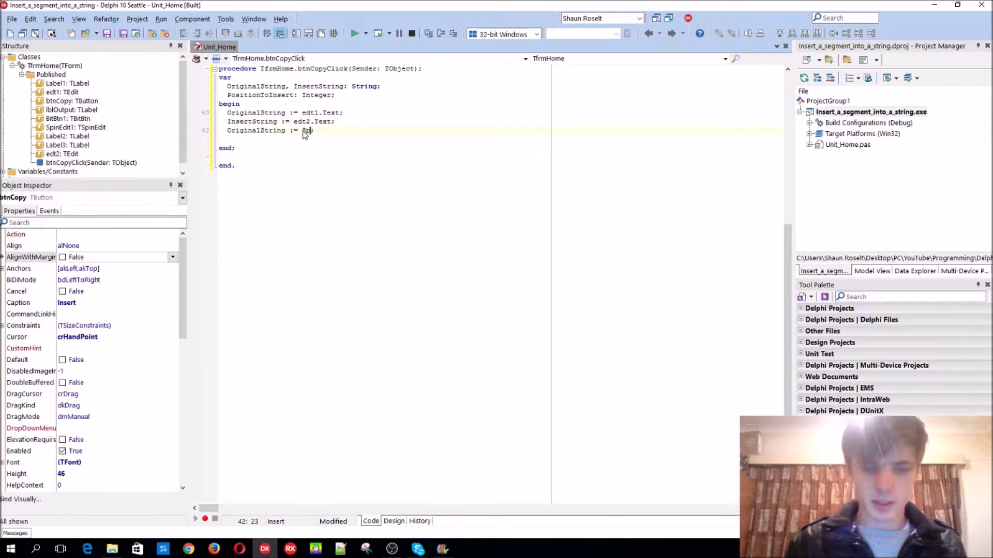
text(1.Val)
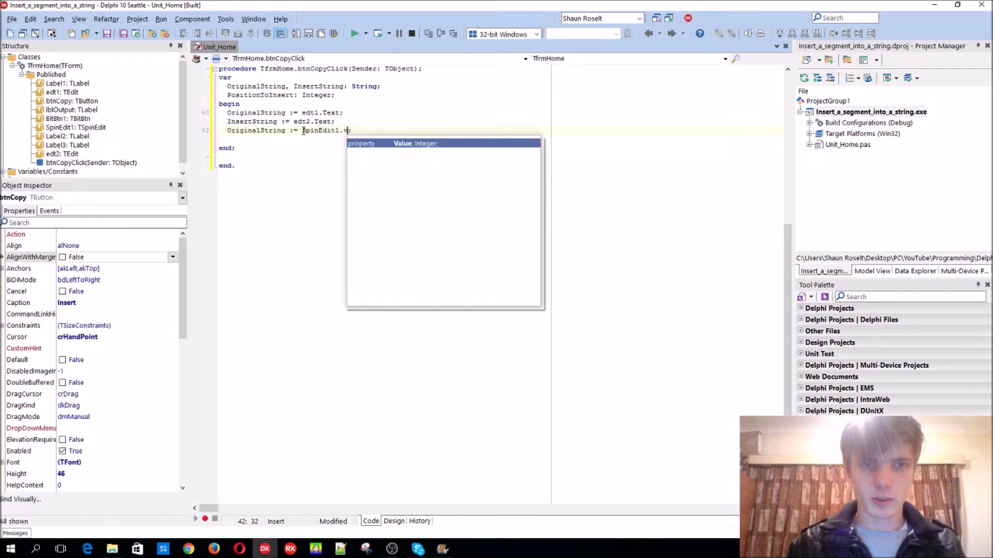
text(ue)
Turn the second copy into PositionToInsert := SpinEdit1.Value; and add a blank line.
double_click(261, 94)
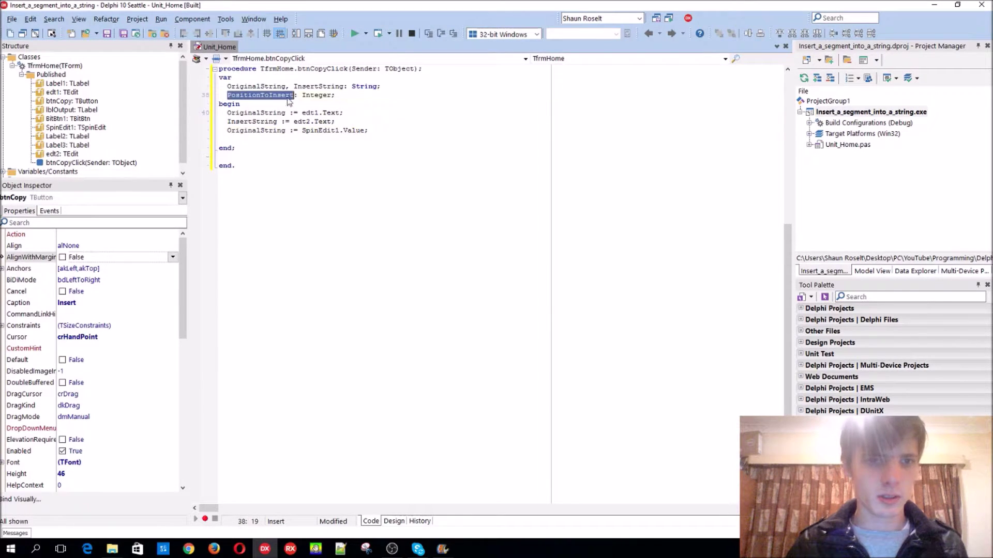
key(ctrl+c)
double_click(268, 130)
key(ctrl+v)
click(390, 130)
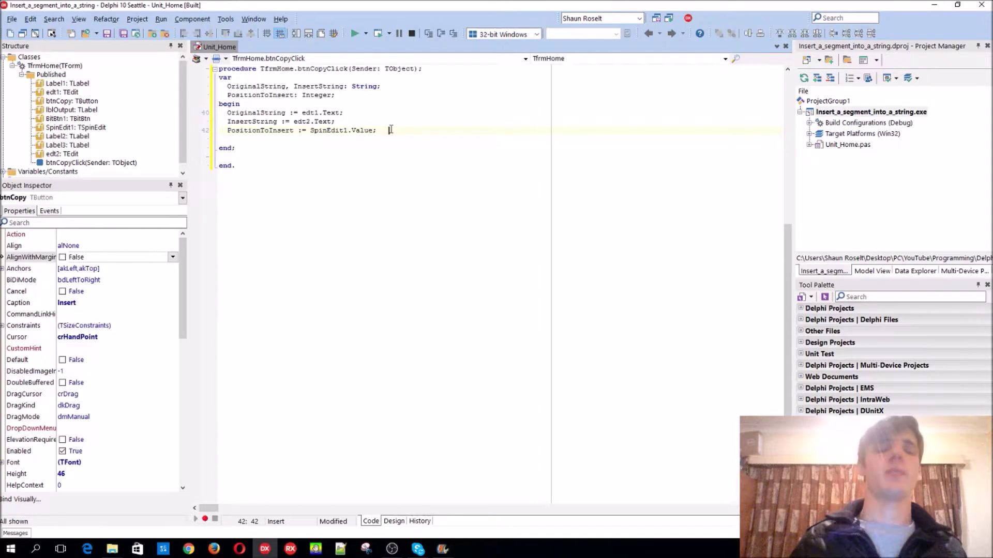
key(Return)
key(Return)
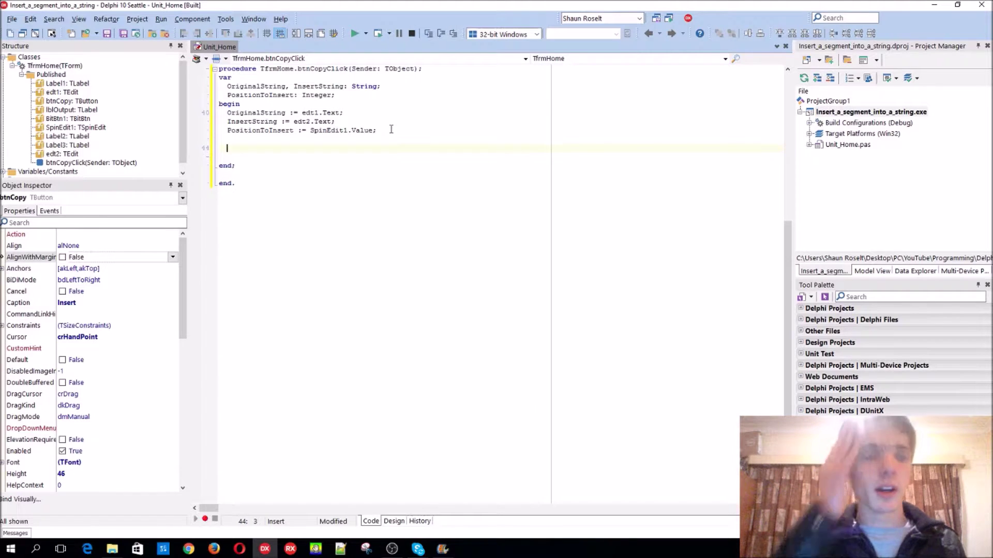
text(Insert();)
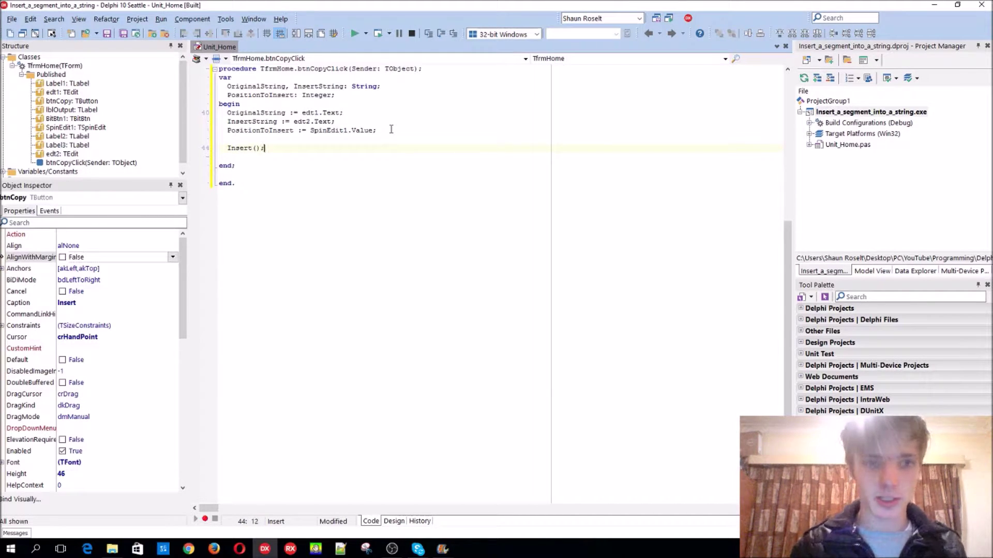
Write Insert(InsertString, OriginalString, PositionToInsert); and begin a new line.
key(Left)
key(Left)
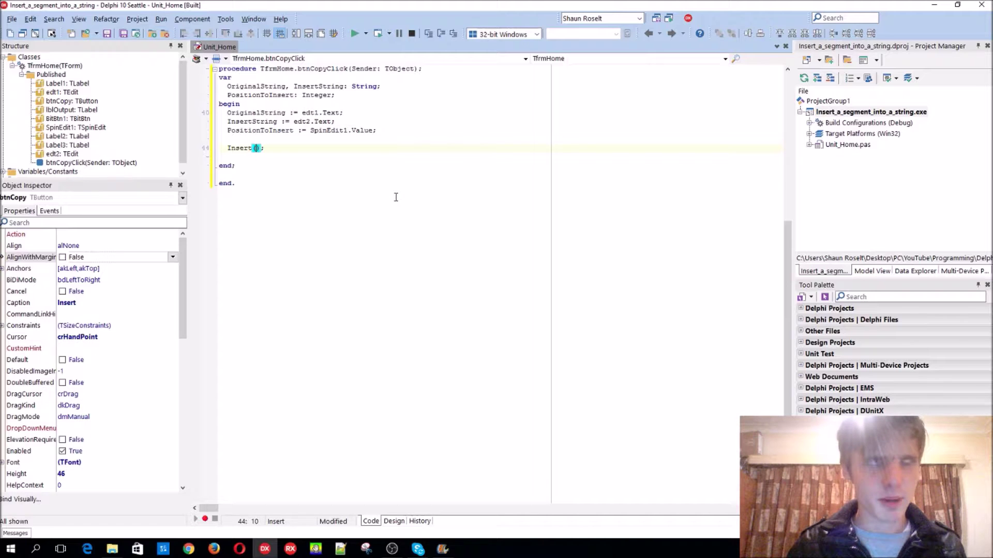
text(InsertString)
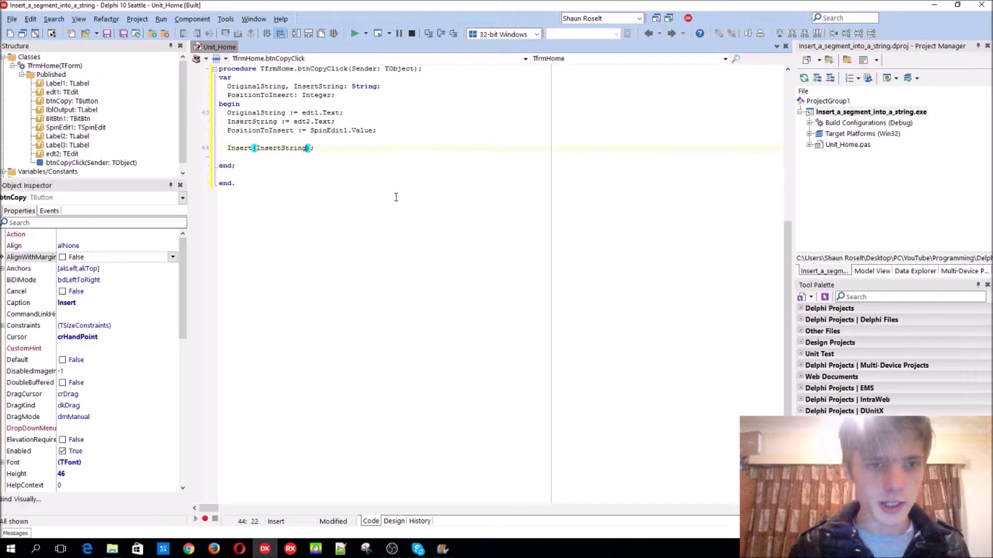
text(, )
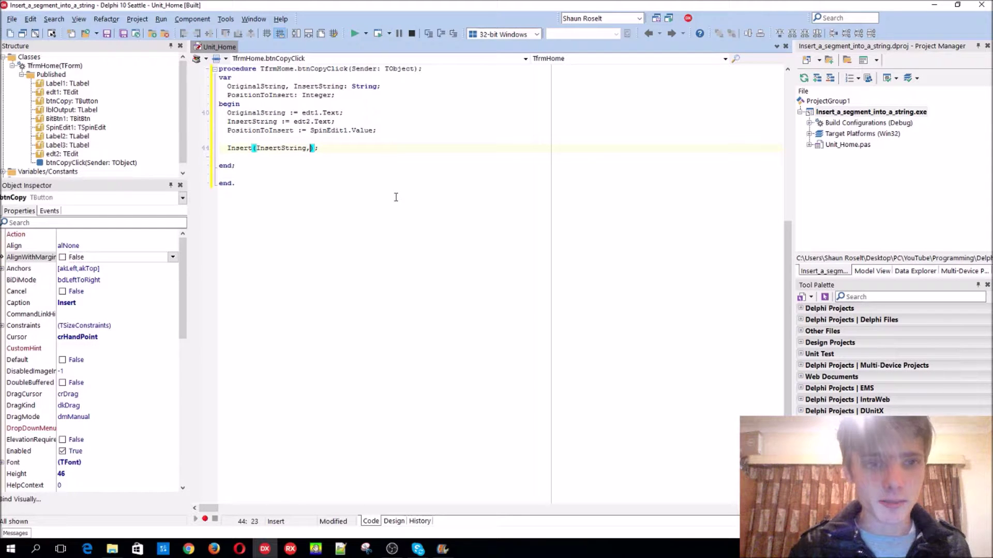
text(O)
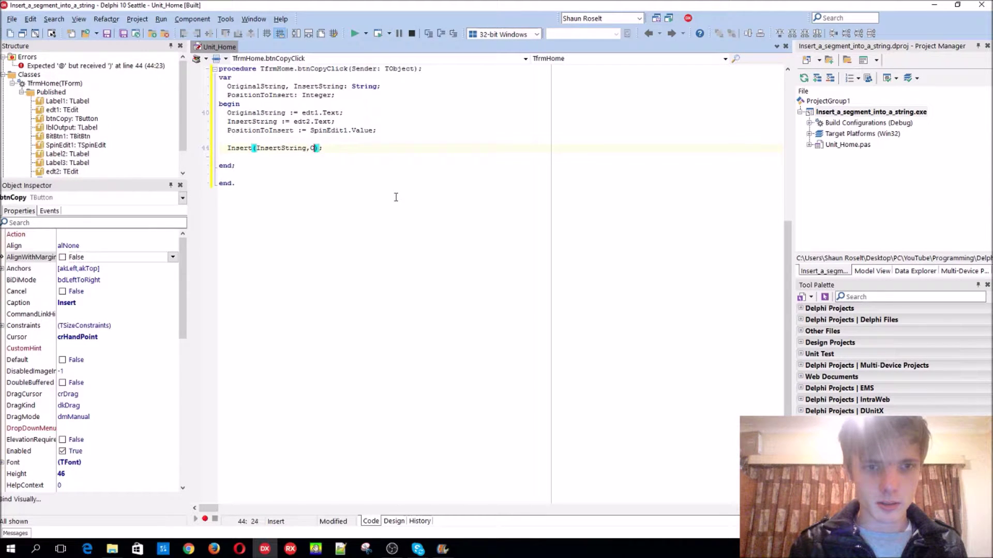
text(riginalSt)
text(ring)
text(, Po)
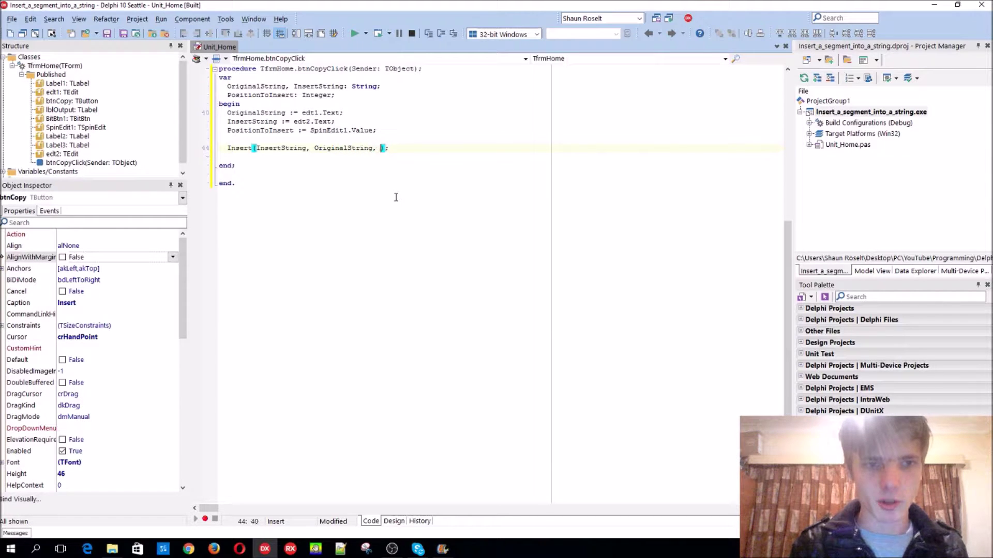
text(sitionToI)
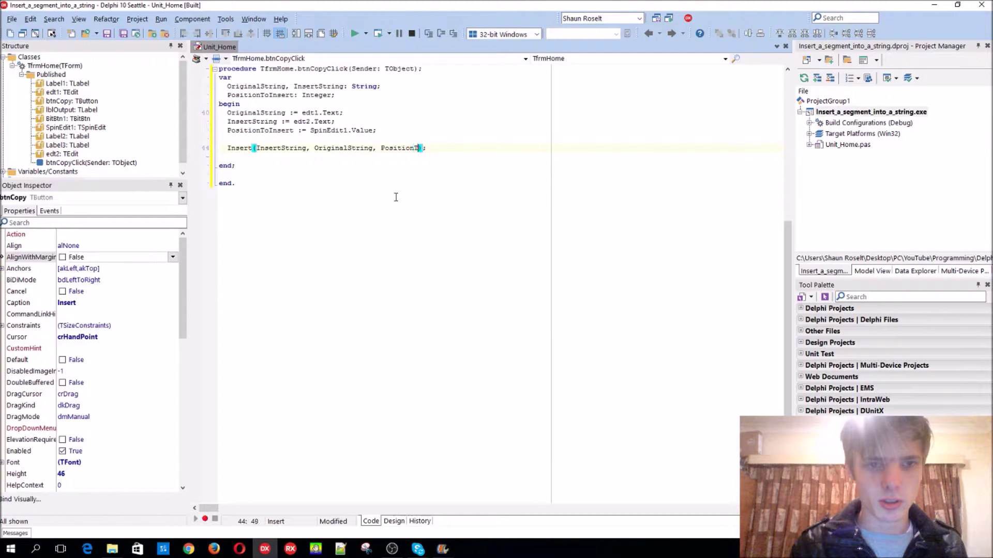
text(nsert)
key(End)
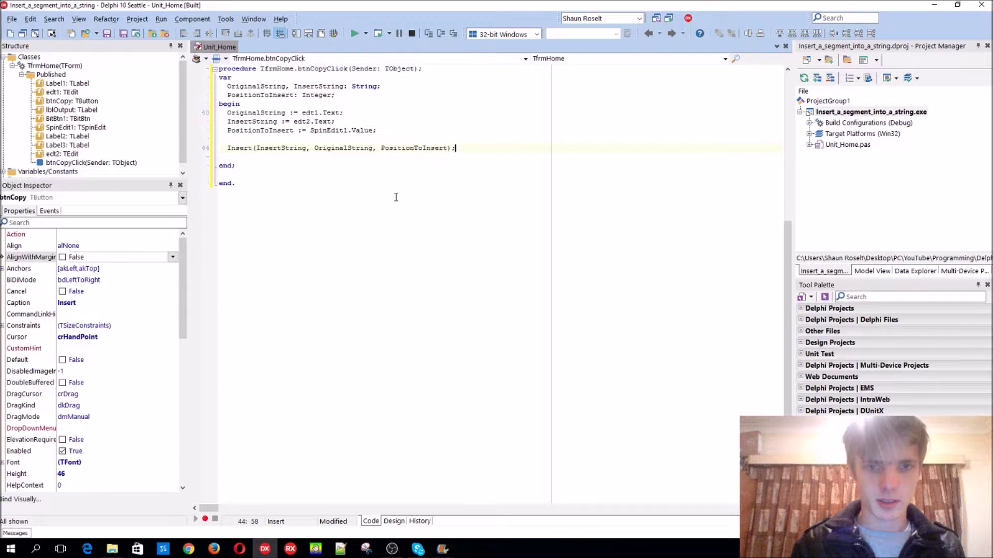
key(Return)
text(lblO)
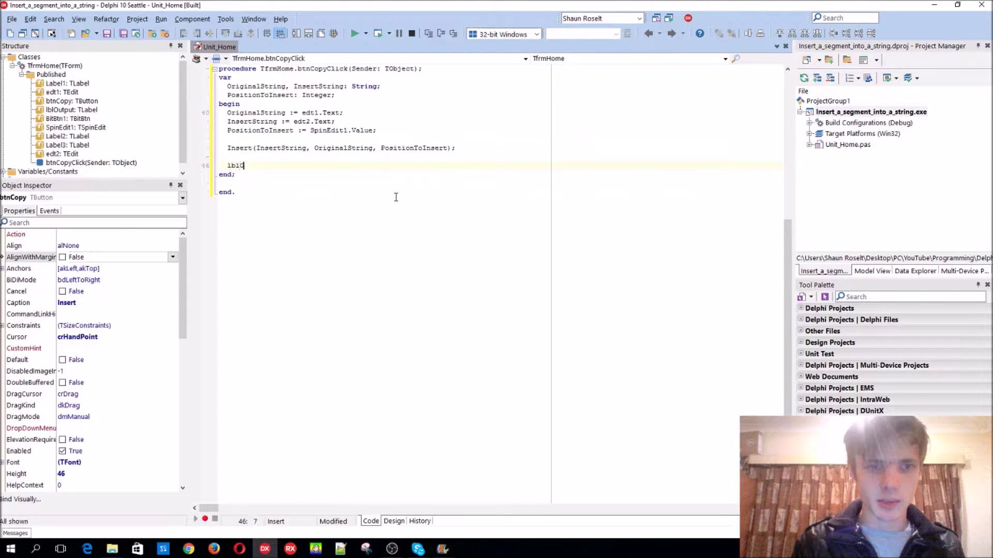
text(utP)
End the handler with lblOutput.Caption := OriginalString;, then compile and run the app.
key(BackSpace)
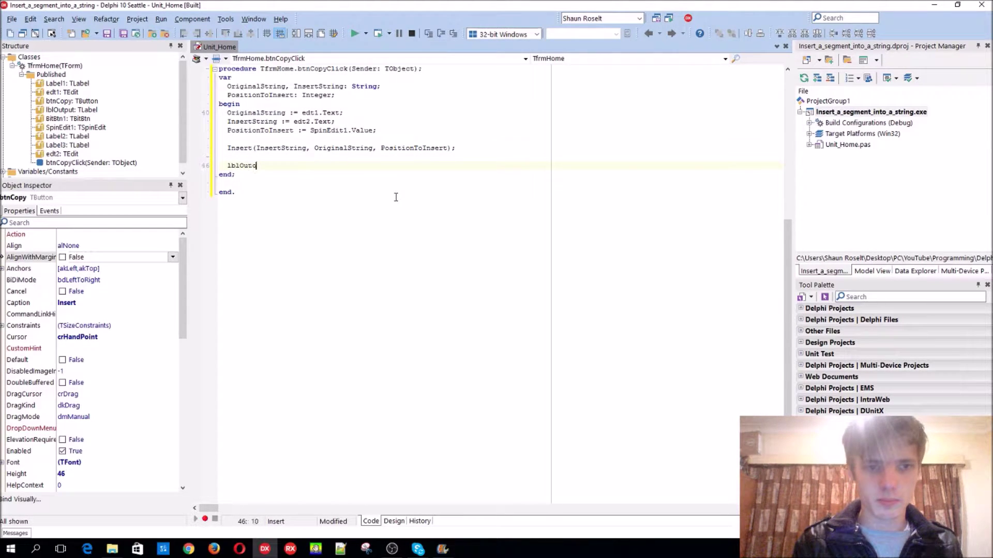
text(ut.ca)
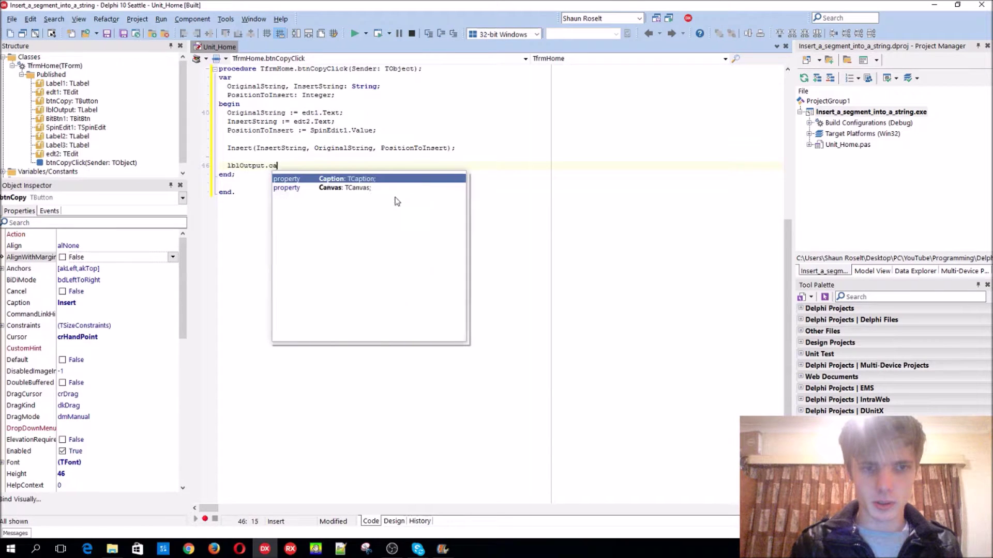
text(ption := Or)
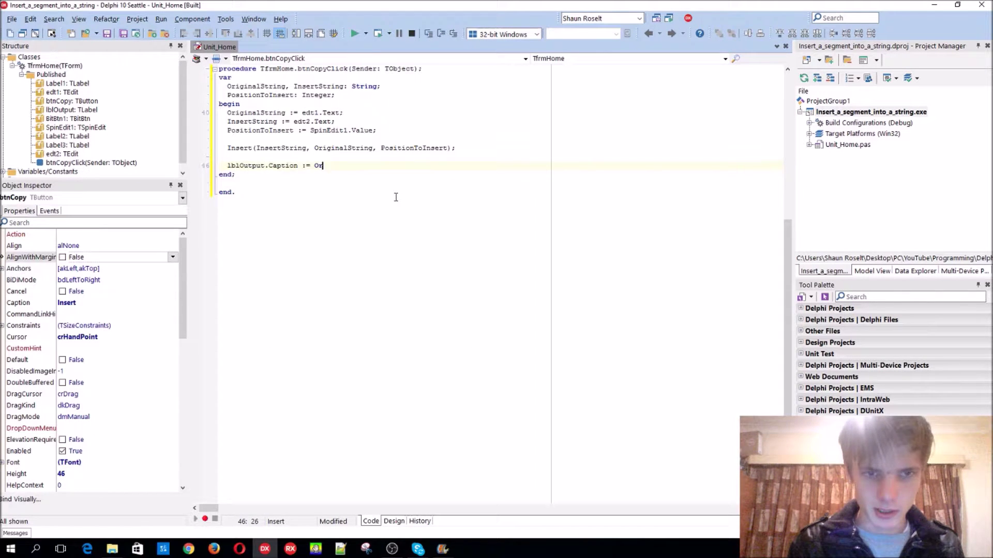
text(iginalString;)
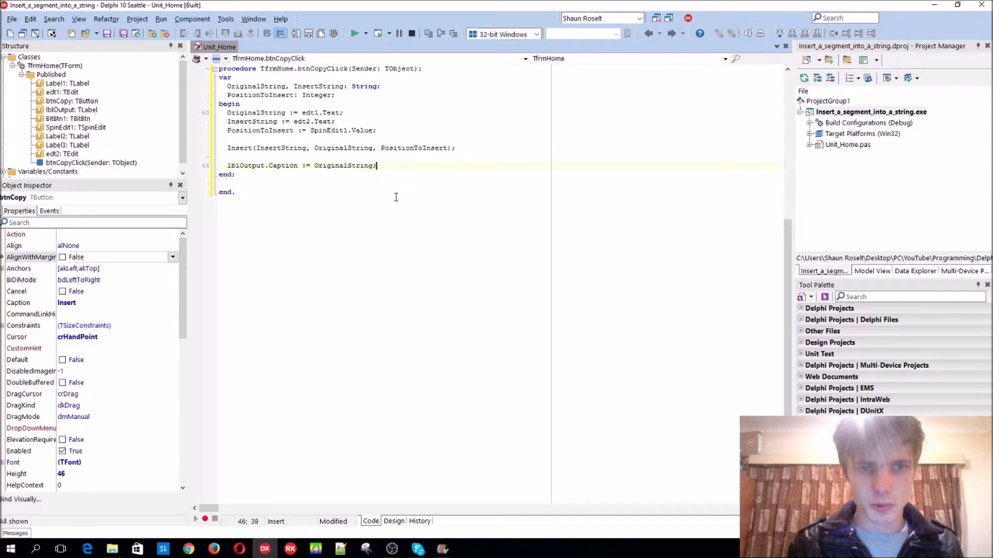
key(F12)
click(291, 194)
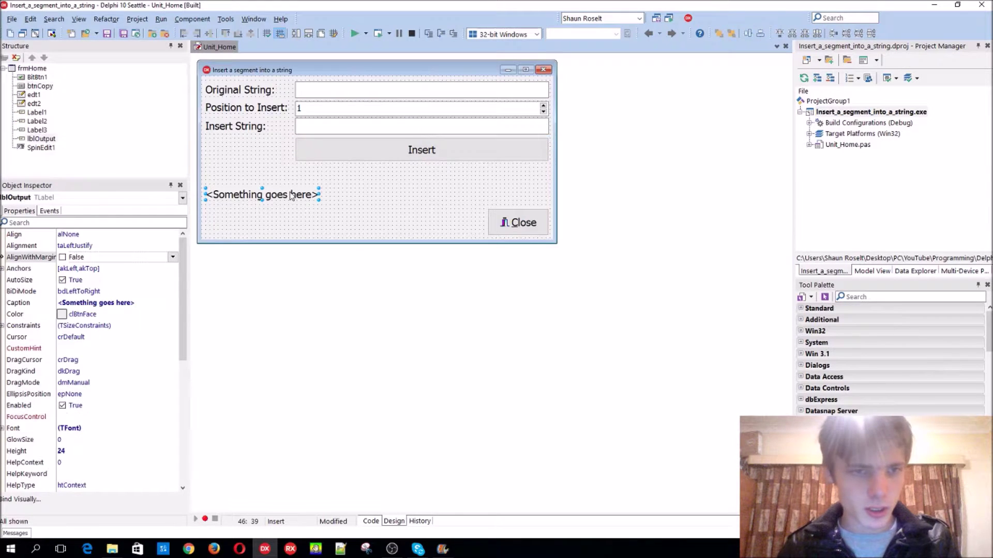
click(365, 193)
key(ctrl+F9)
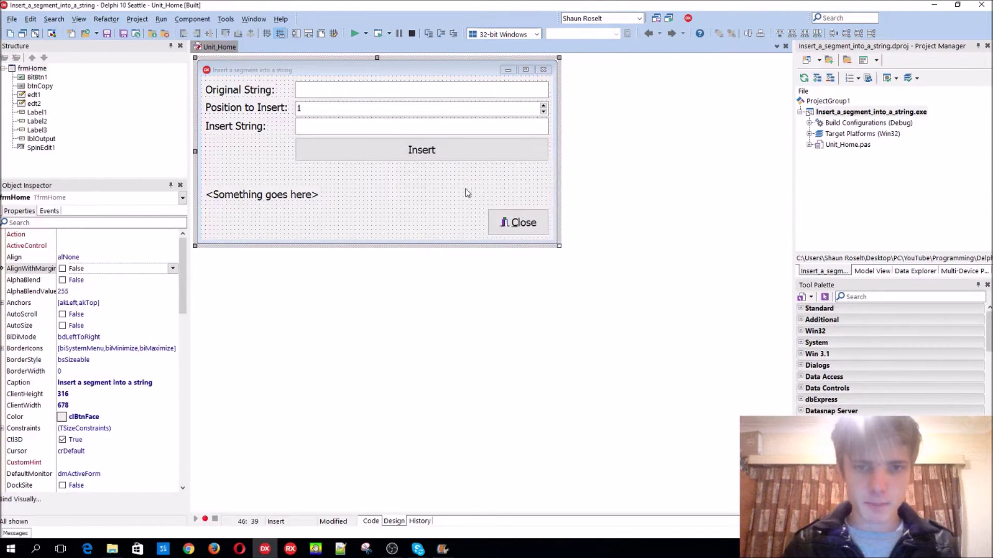
key(F9)
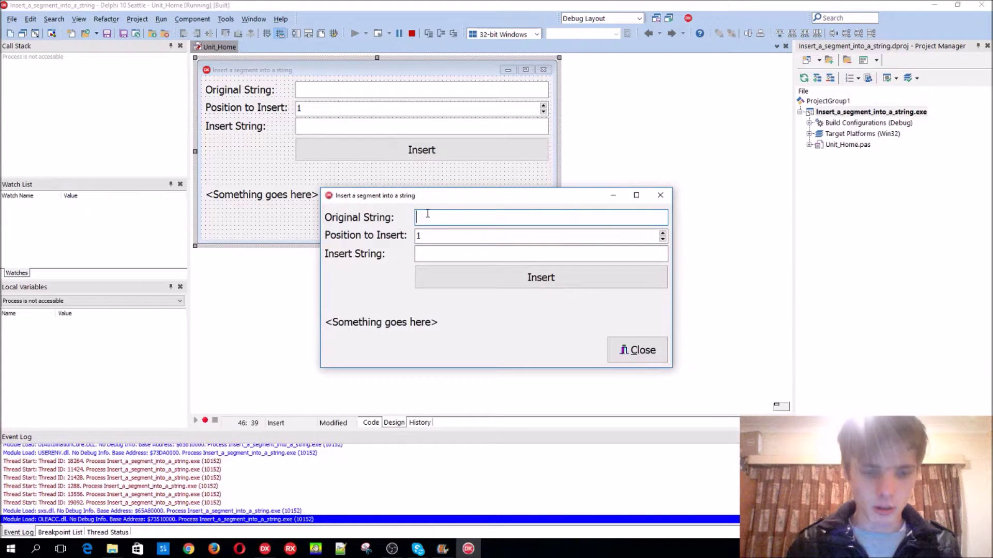
text(Shuan)
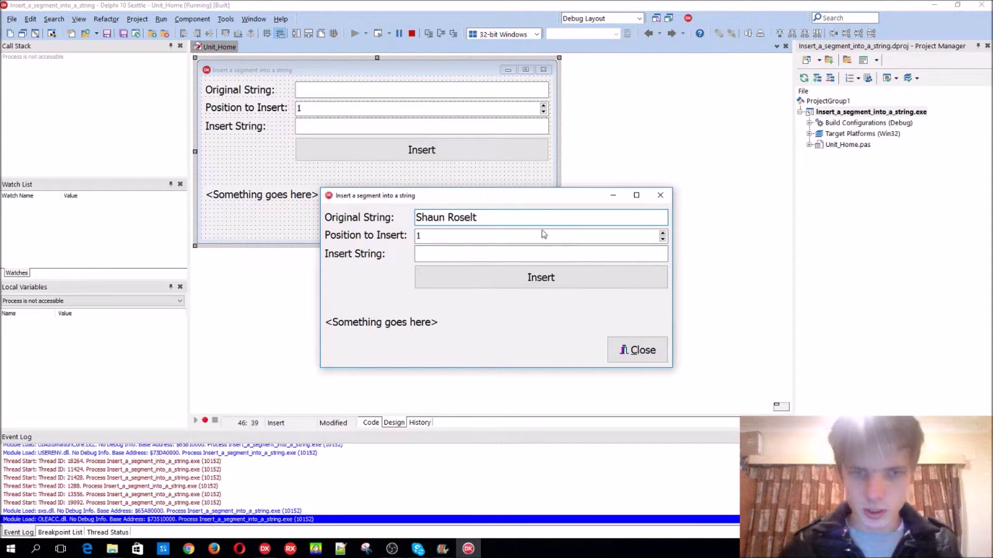
Set position 6, enter the name-and-surname phrase, and insert it into the original string.
click(664, 234)
click(513, 256)
text(is)
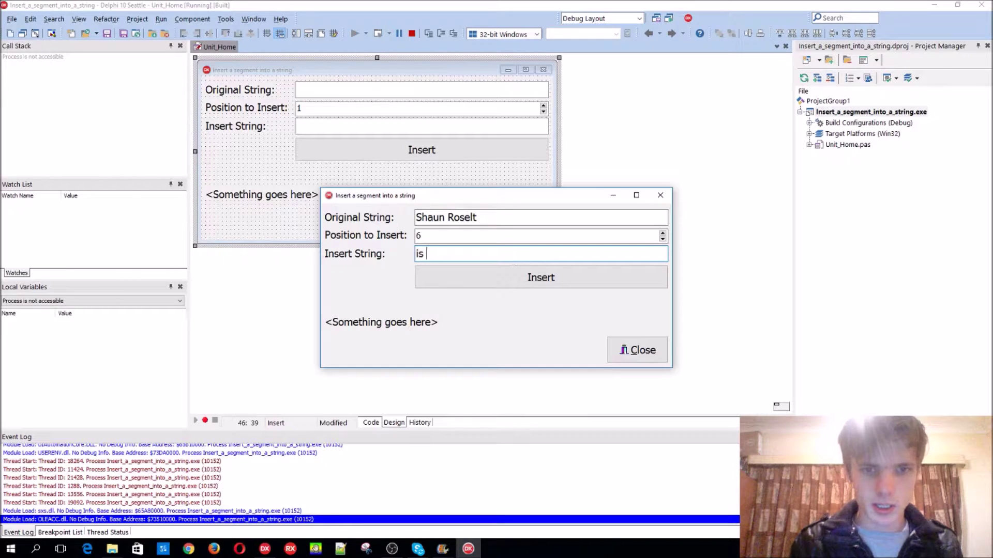
text(my name and )
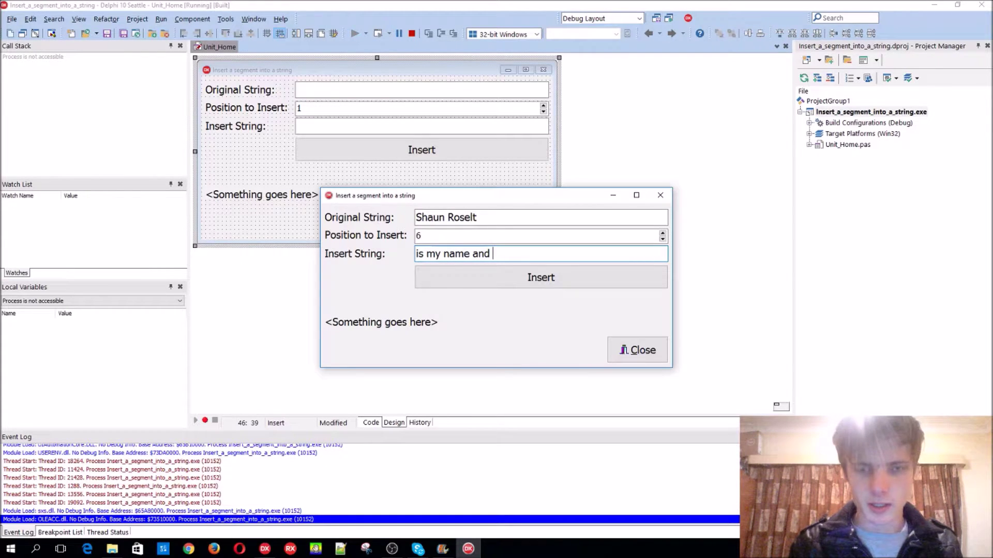
text(my surname is)
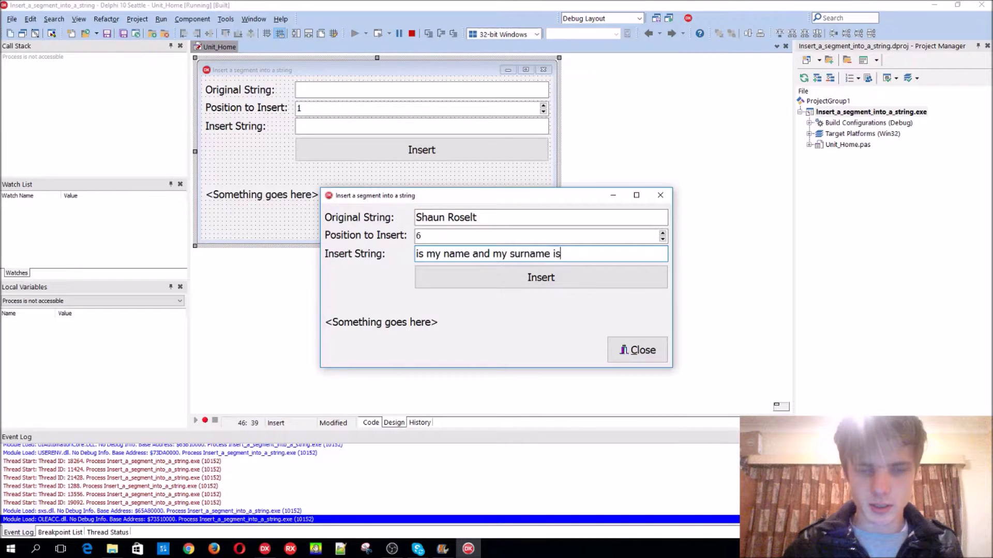
click(417, 218)
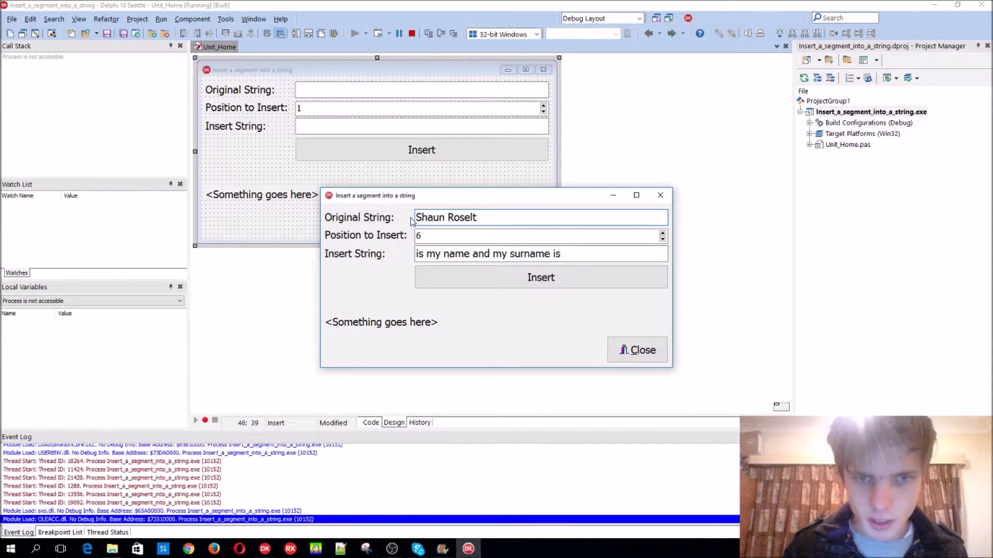
key(Right)
key(Right)
key(Right)
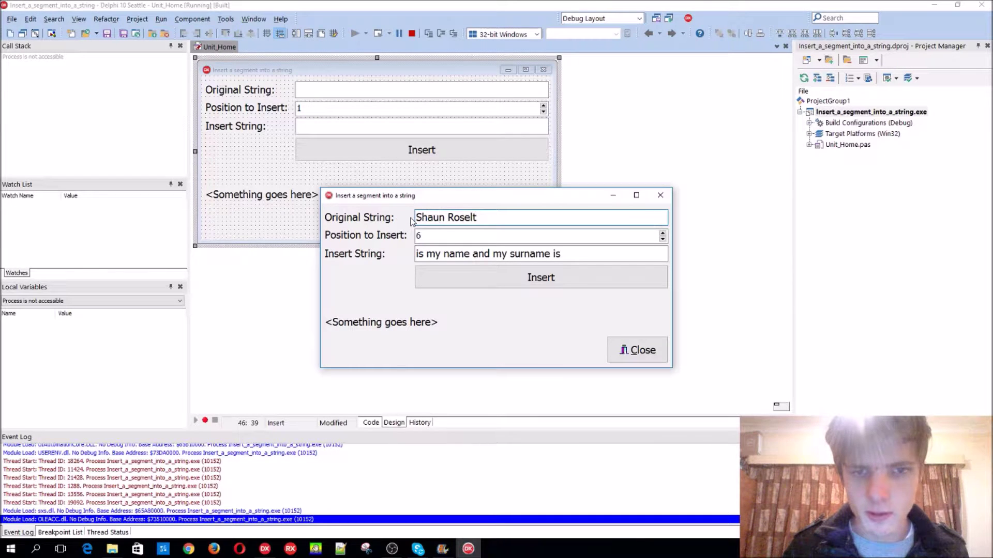
key(Right)
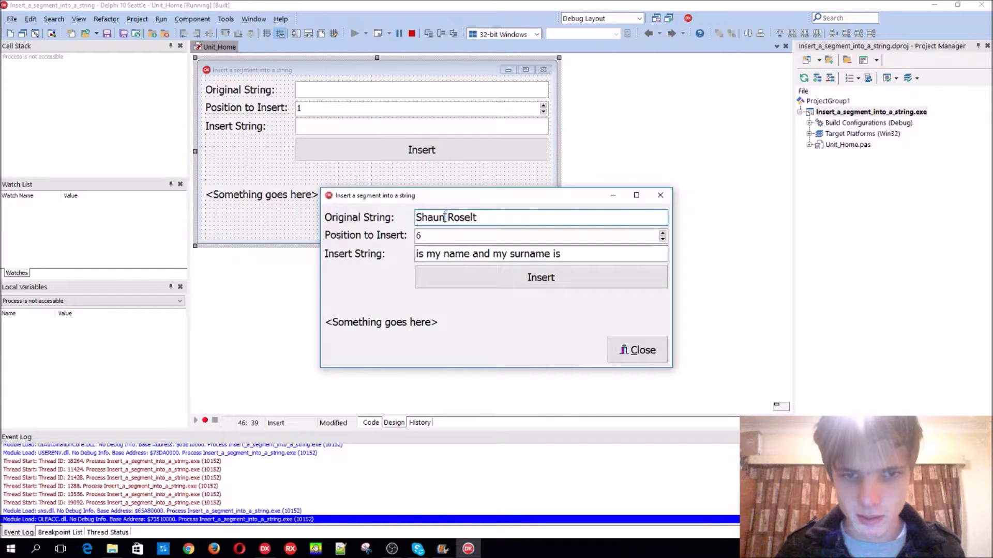
click(418, 254)
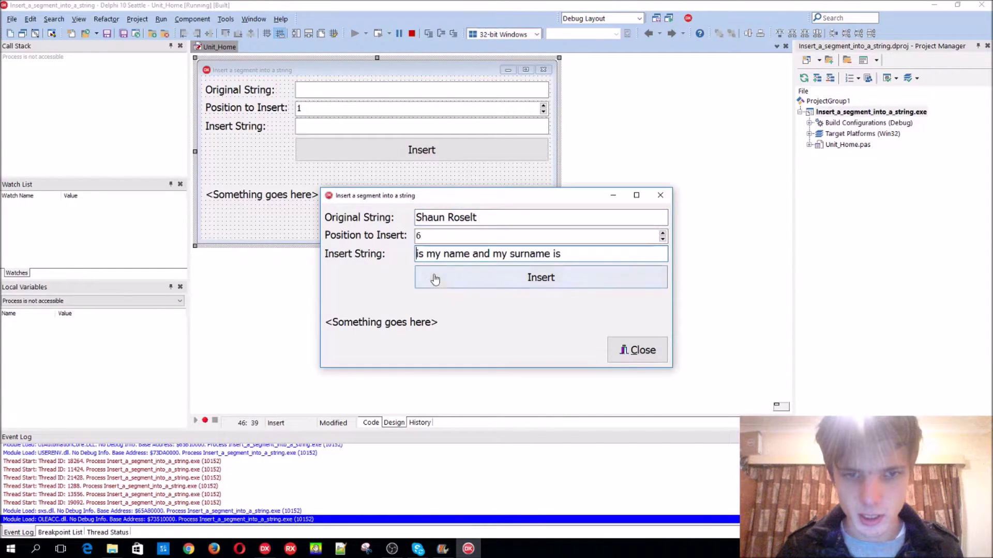
click(500, 288)
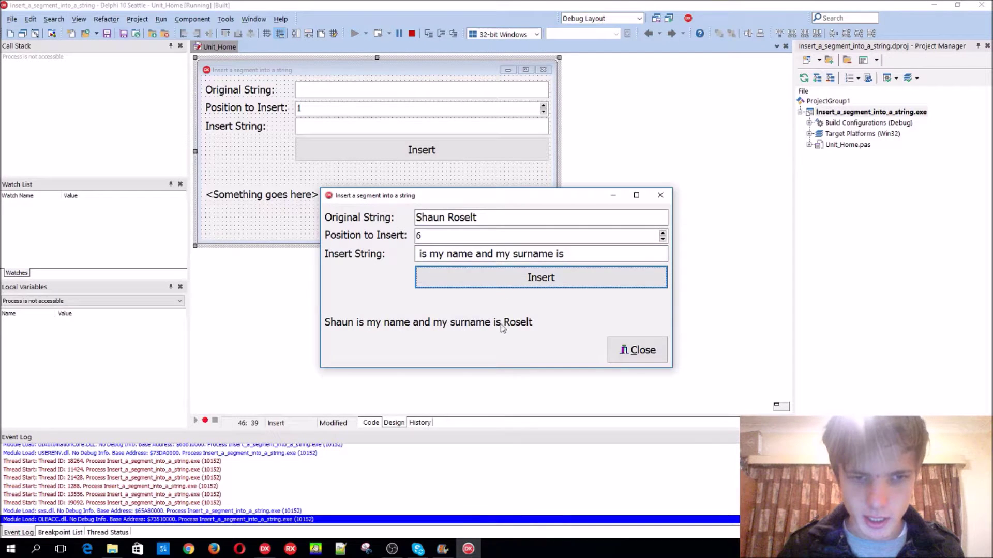
click(578, 254)
Replace the insert text with # characters and insert them at position 2.
drag(578, 253, 381, 255)
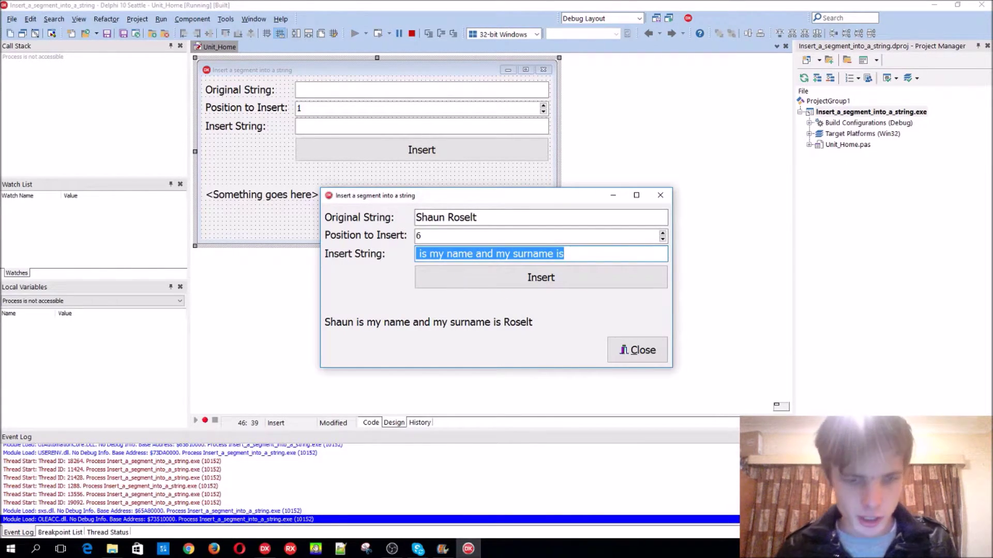
key(BackSpace)
text(##########)
click(439, 279)
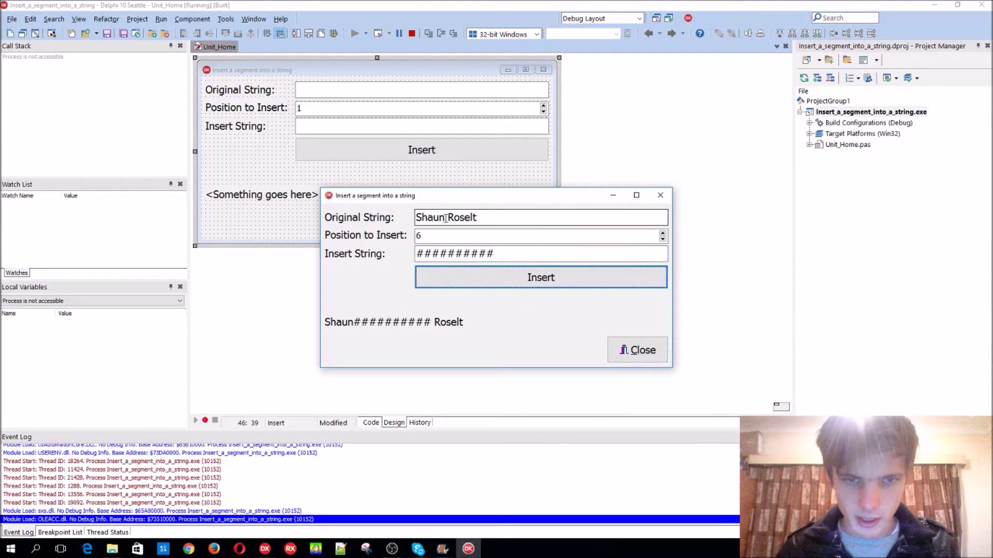
click(662, 239)
click(662, 239)
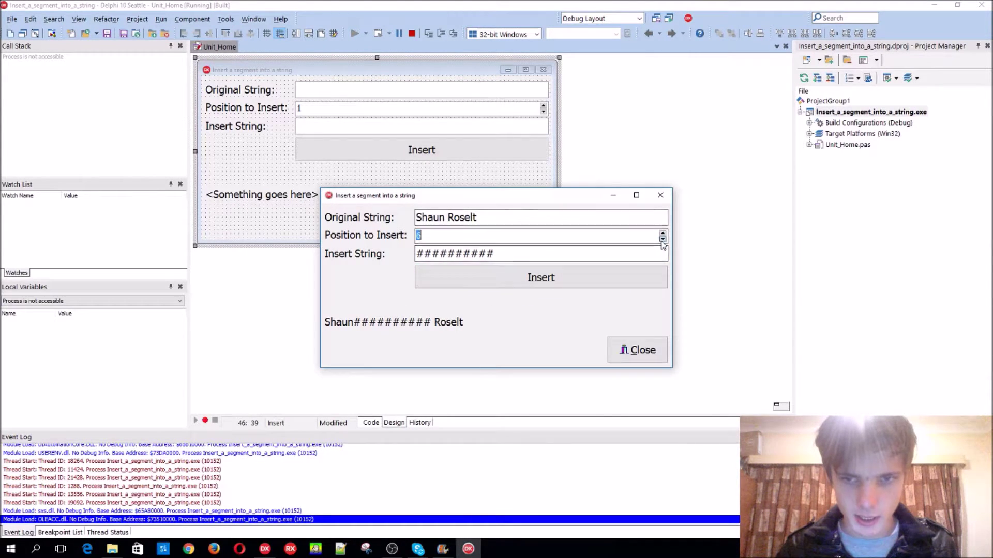
click(555, 279)
Insert the # characters at positions 4 and 10, then close the app.
click(663, 233)
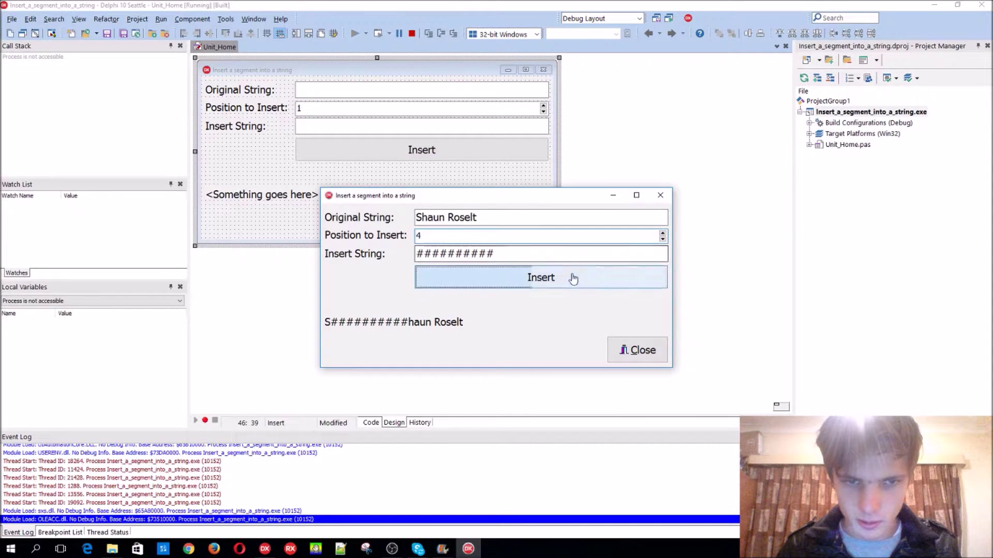
click(573, 278)
click(663, 233)
click(662, 233)
click(614, 276)
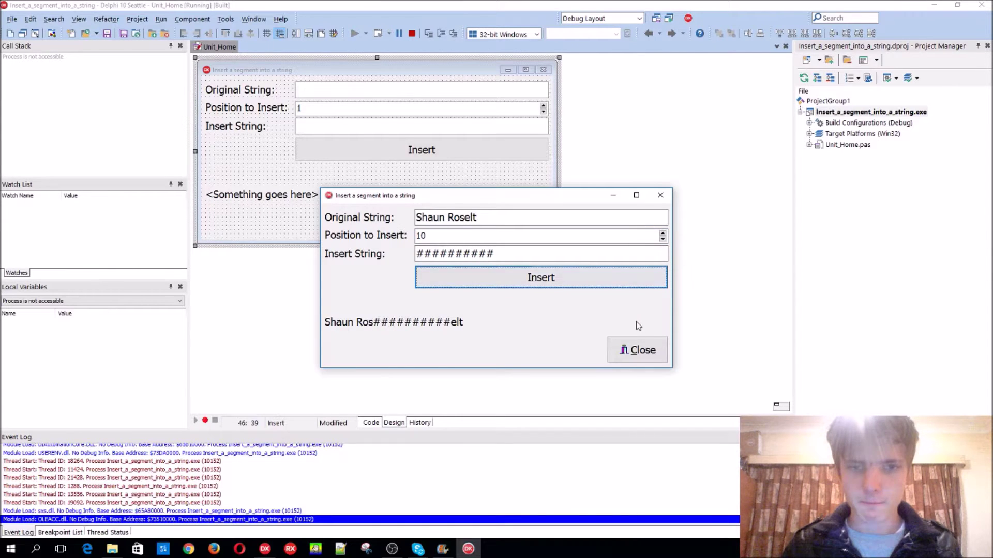
click(638, 350)
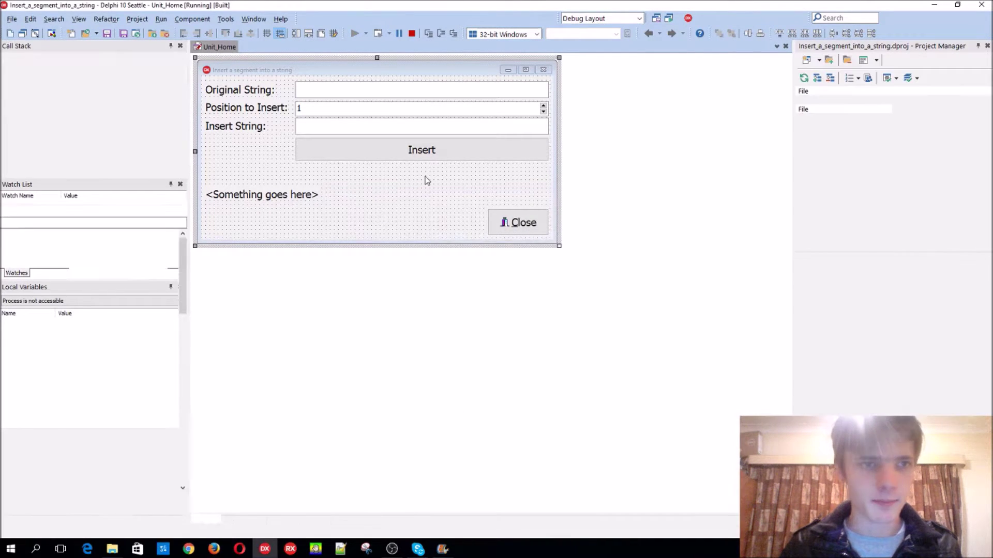